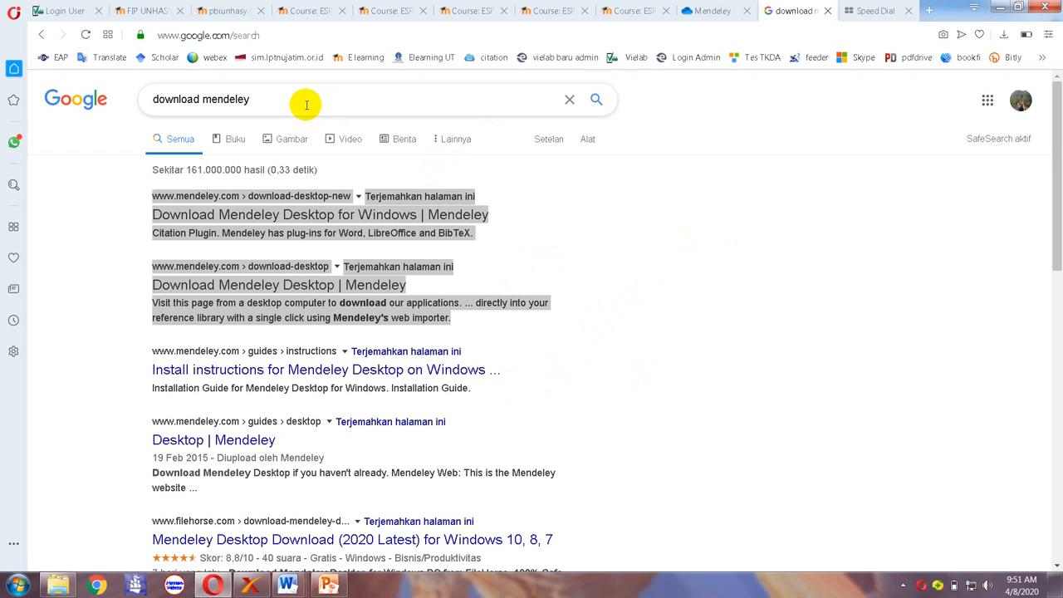
Review the sources of the Mendeley installer: the "download mendeley" search results, the course's mendeley link, the OneDrive Mendeley folder and the local installer files.
click(306, 104)
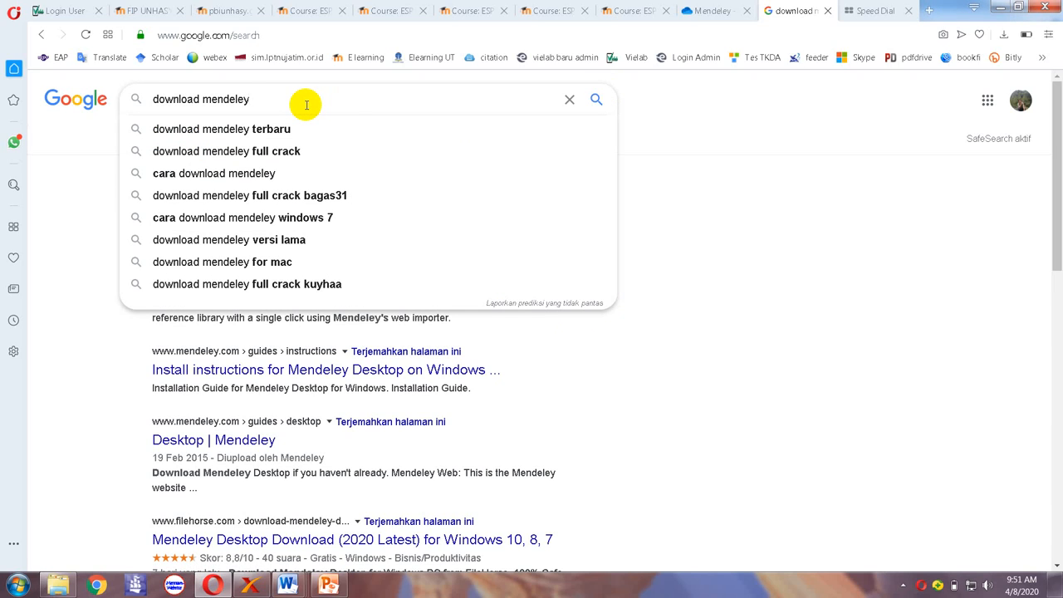
click(709, 234)
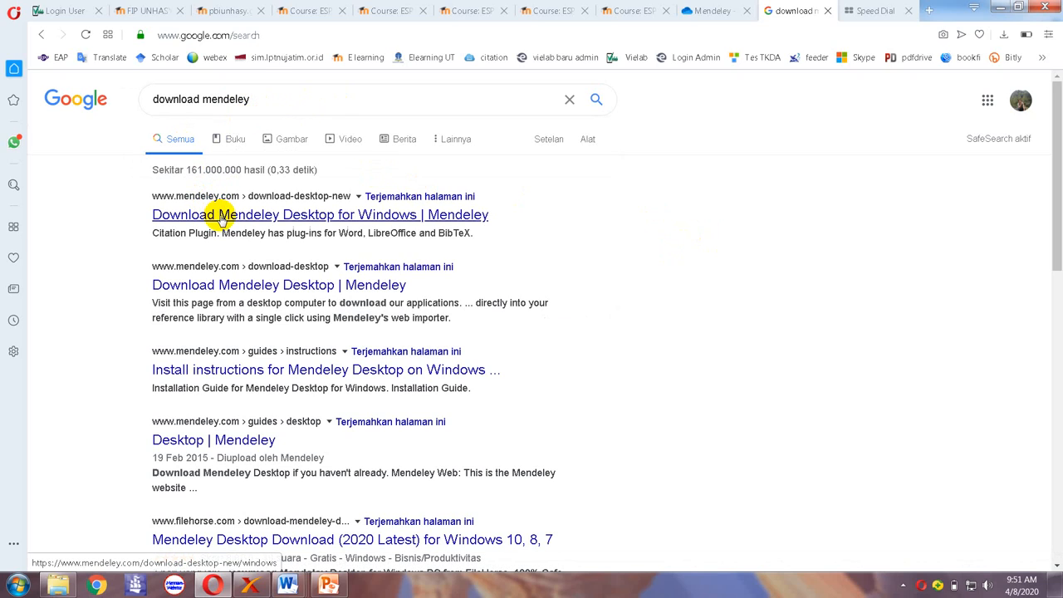
click(628, 11)
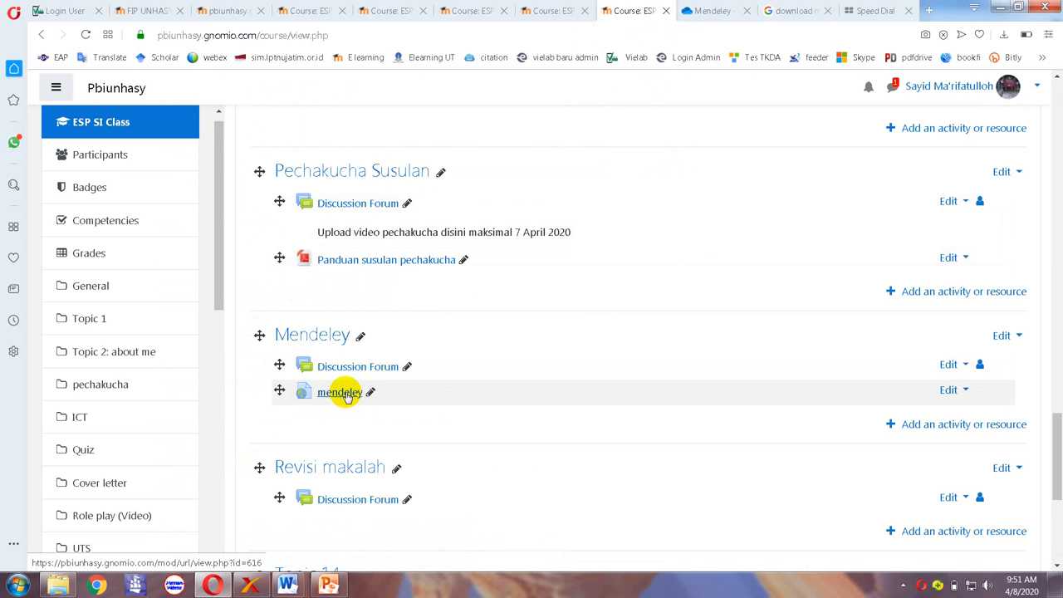
click(705, 11)
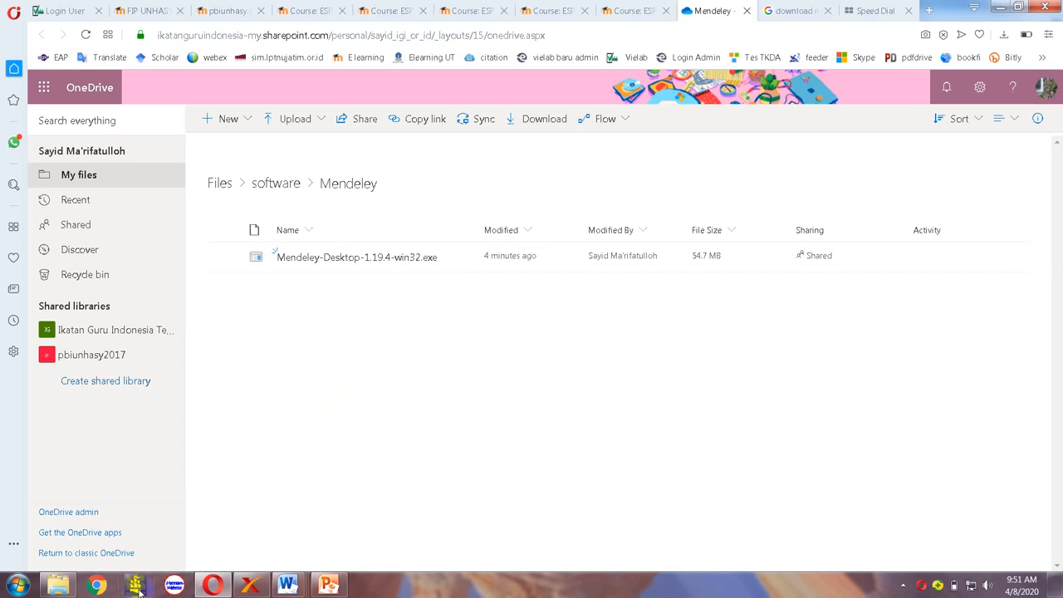
click(67, 591)
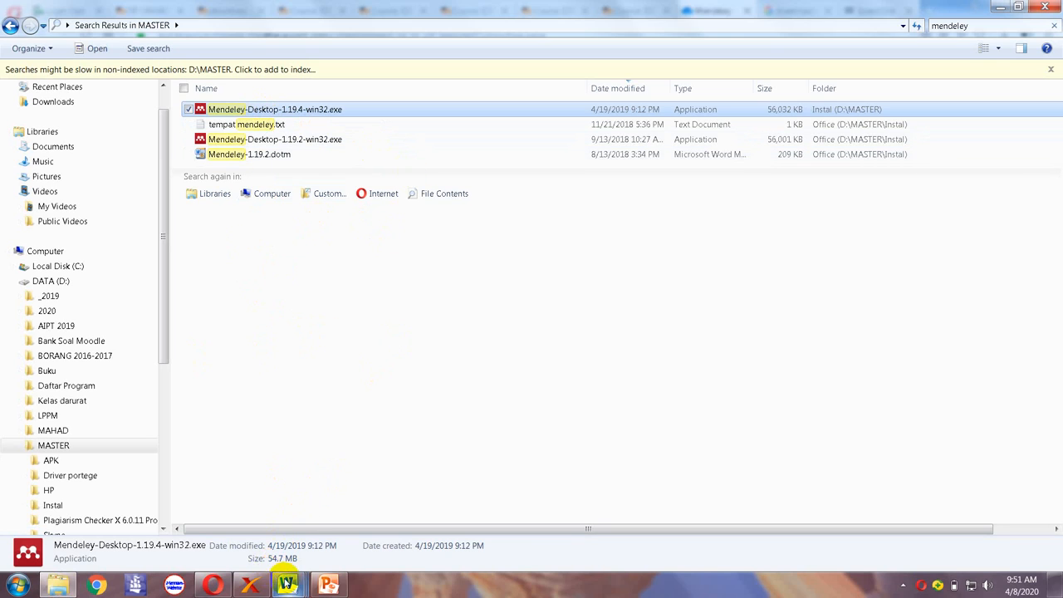
Switch to the blank Document2 in Word and display its Mendeley Cite-O-Matic tools.
mouse_move(291, 588)
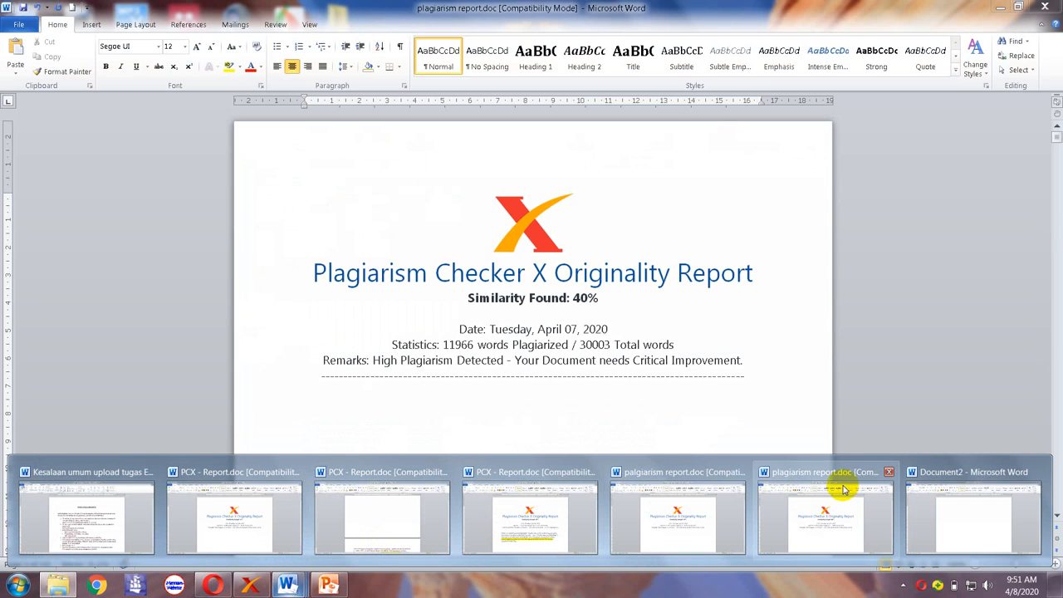
click(961, 514)
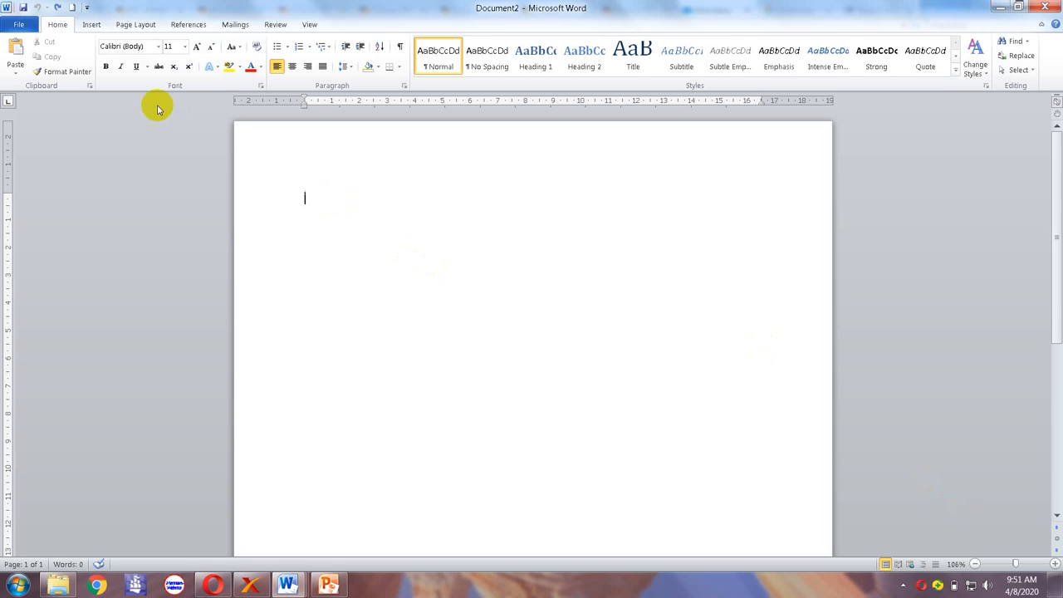
click(193, 28)
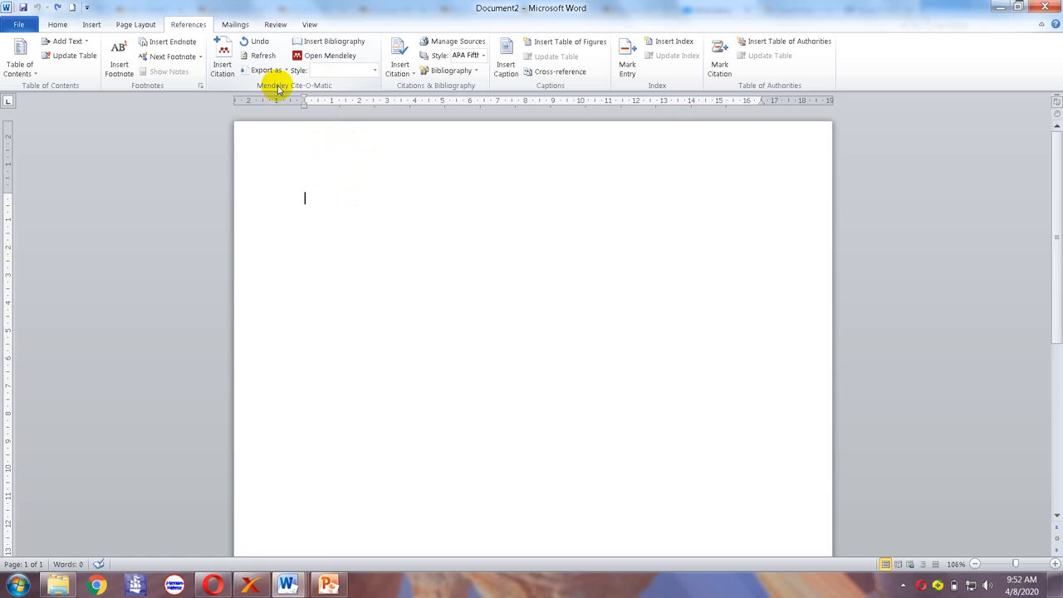
Search My Library for "a" through Mendeley's Insert Citation command, and leave the search without citing anything.
click(226, 63)
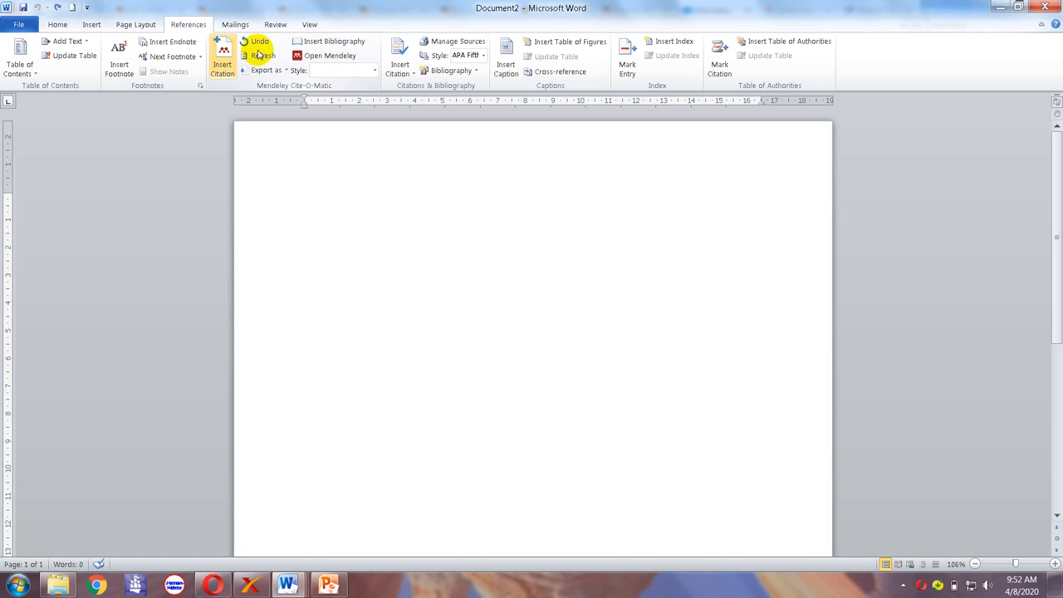
click(228, 58)
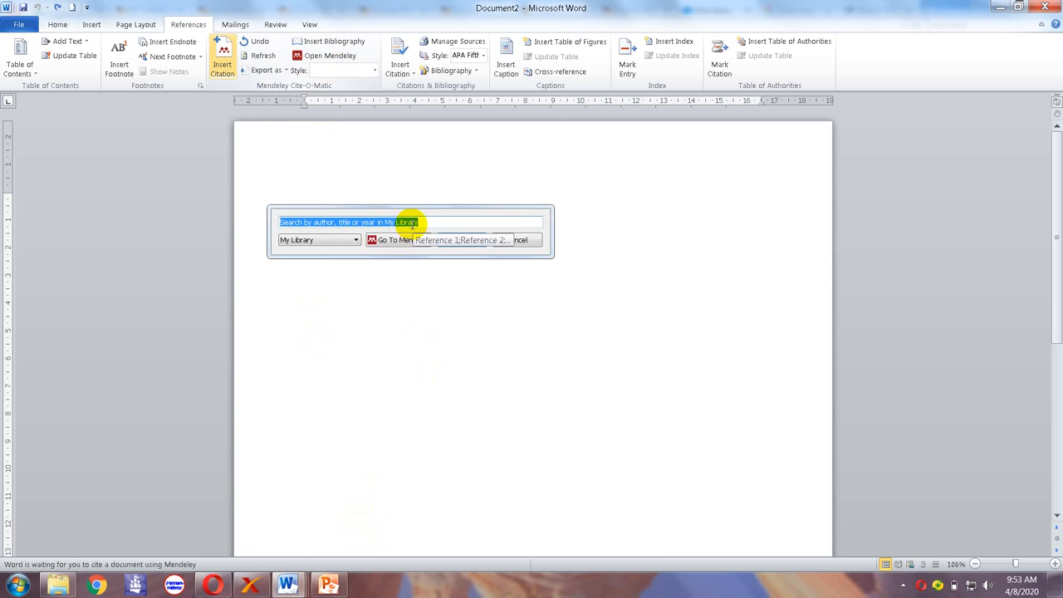
text(a)
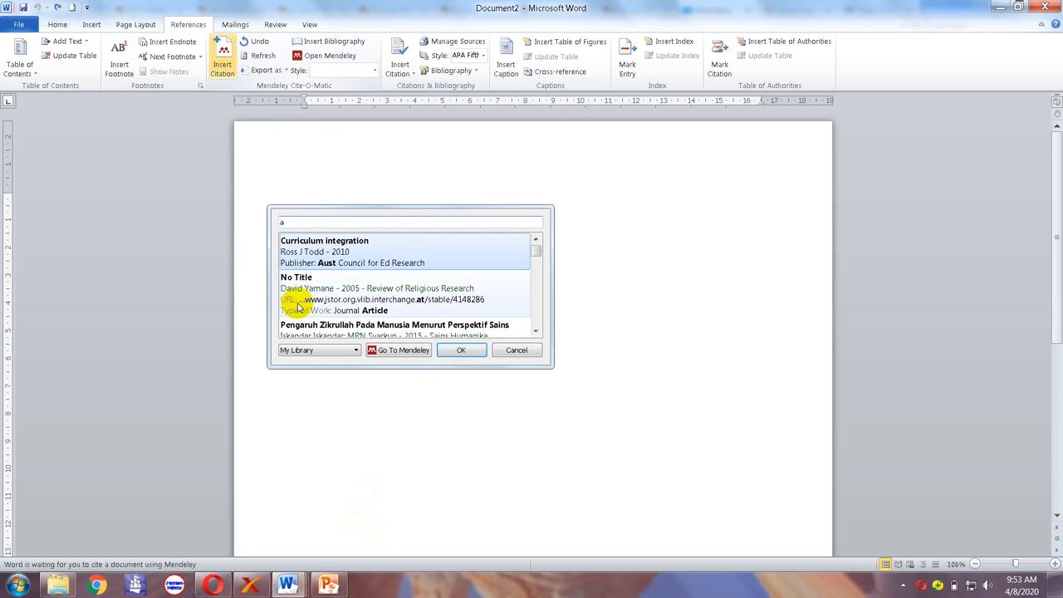
click(516, 351)
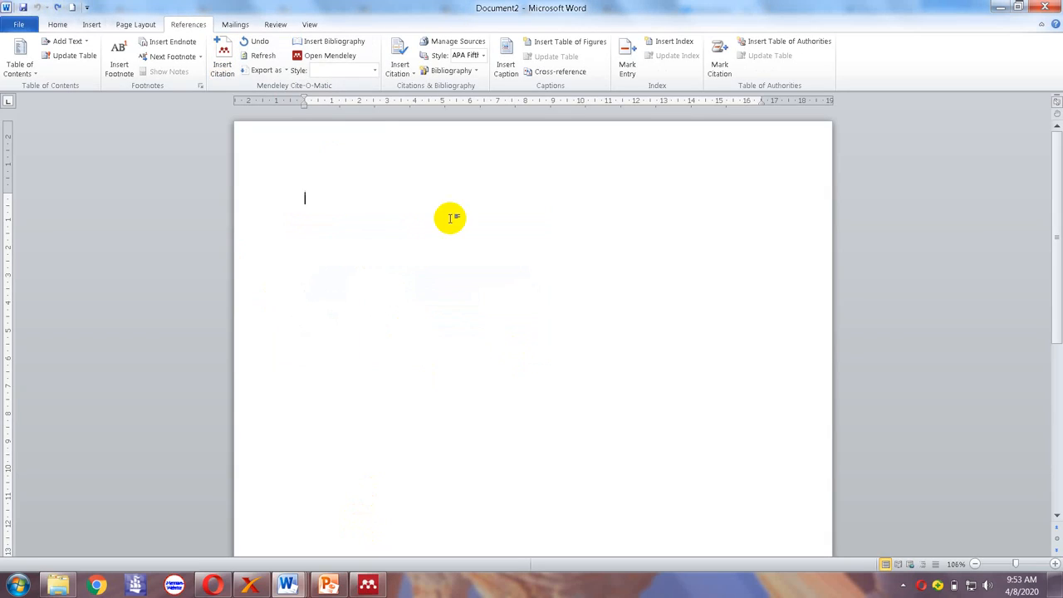
Open Mendeley Desktop from Word, dismiss the Citation Styles dialog and bring up the document library.
click(332, 57)
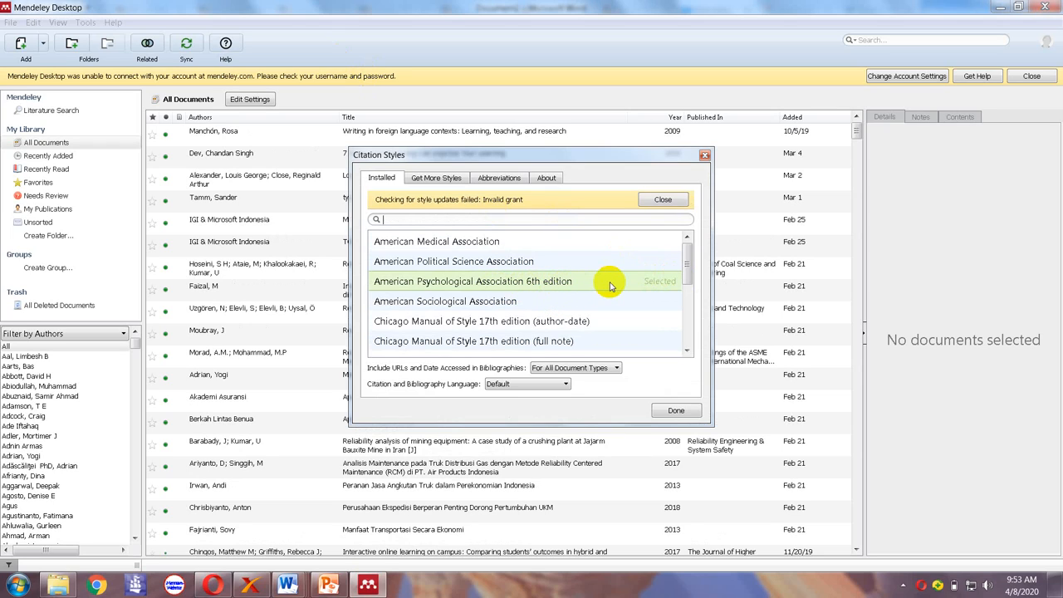
click(674, 413)
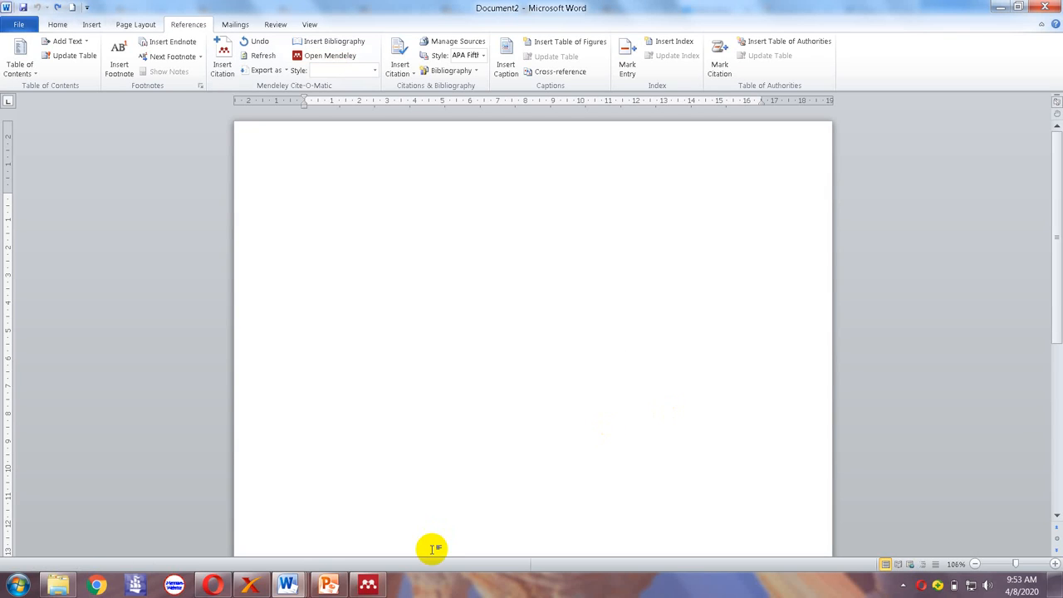
click(381, 585)
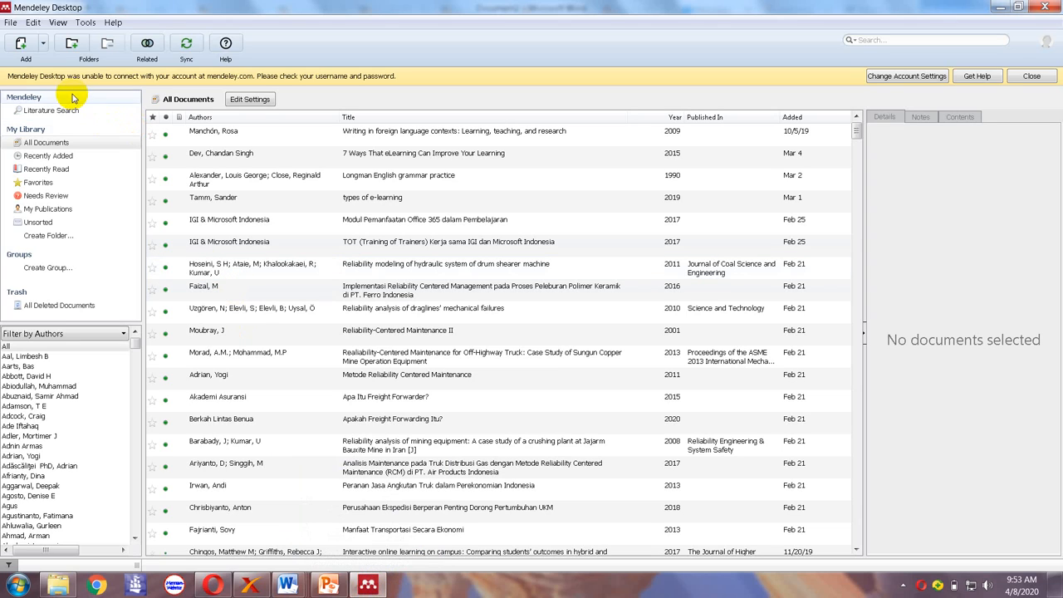
Start a manual document entry in the library and look through all fields offered for the Journal Article type.
click(44, 46)
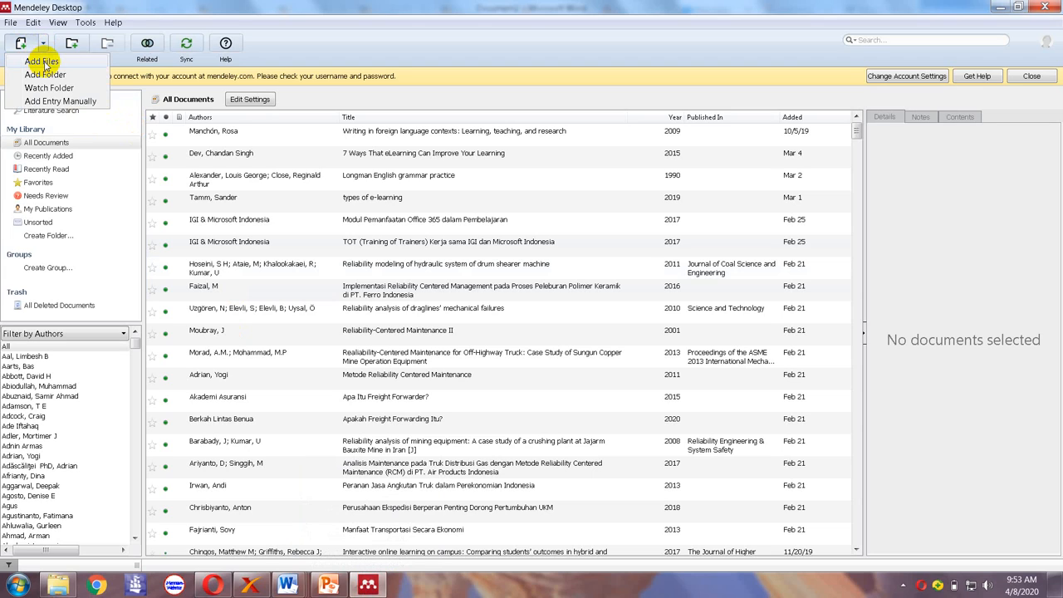
click(69, 100)
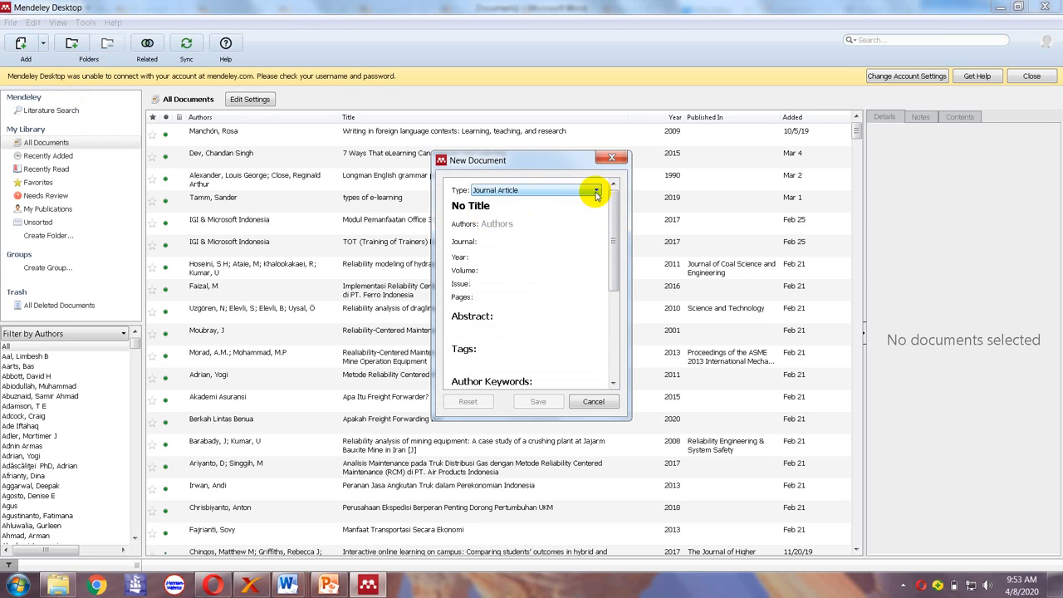
click(595, 192)
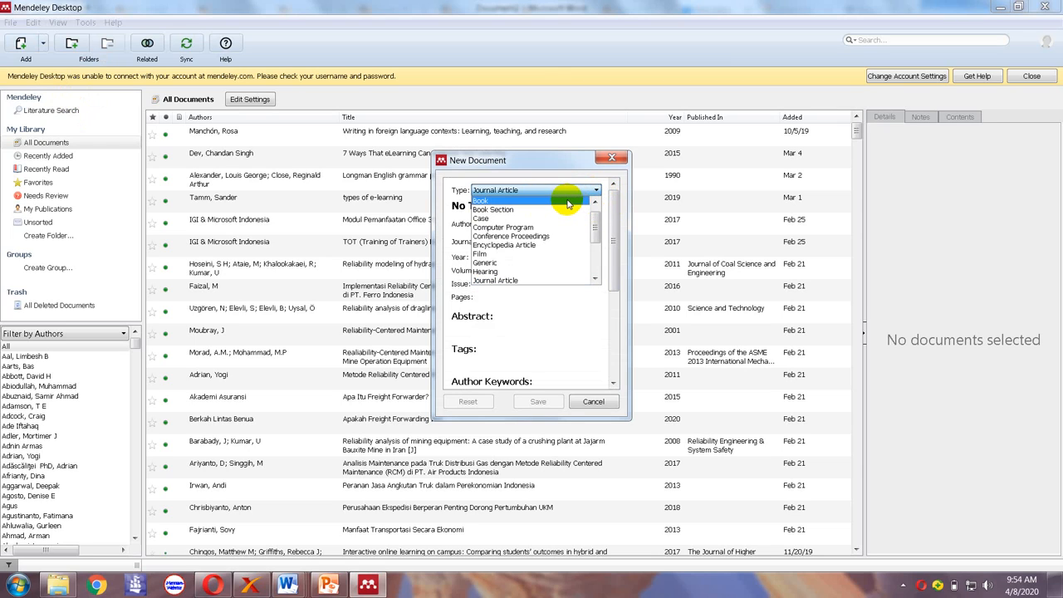
click(564, 190)
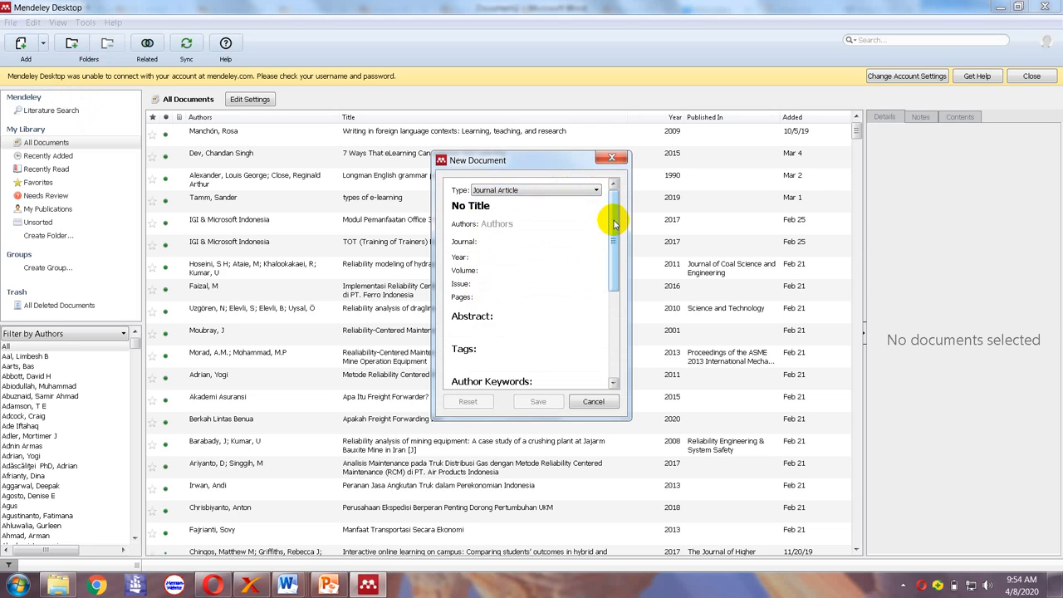
mouse_move(614, 224)
mouse_down()
mouse_move(615, 345)
mouse_move(612, 216)
mouse_up()
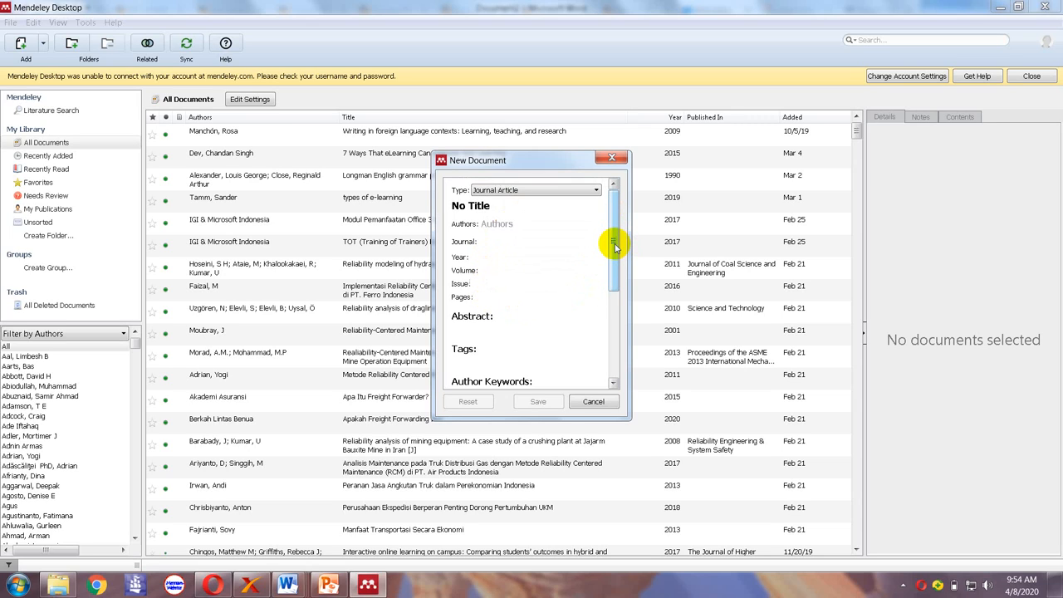
drag(615, 244, 616, 323)
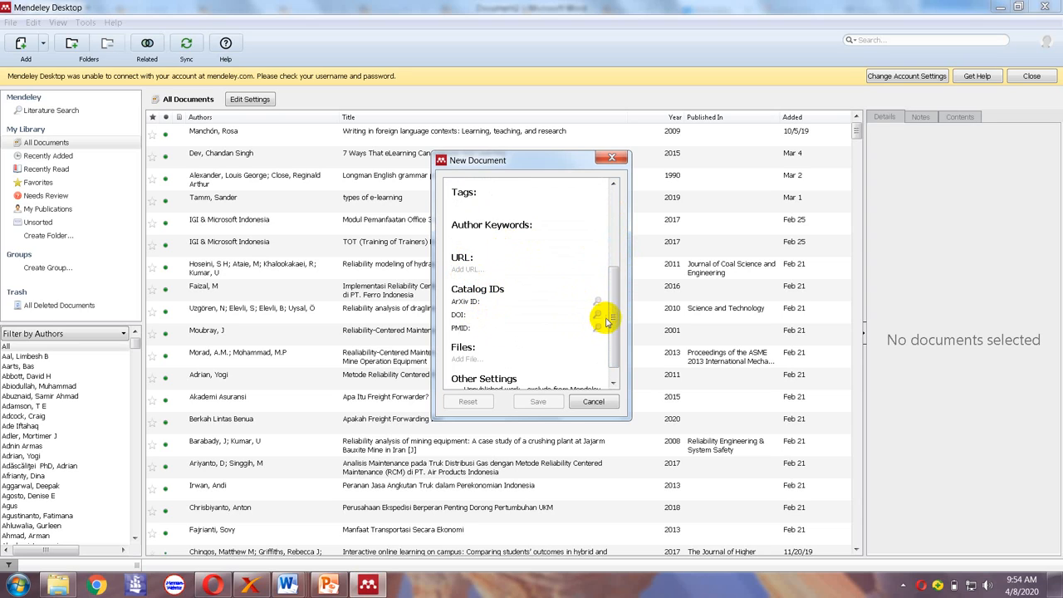
drag(611, 325, 610, 340)
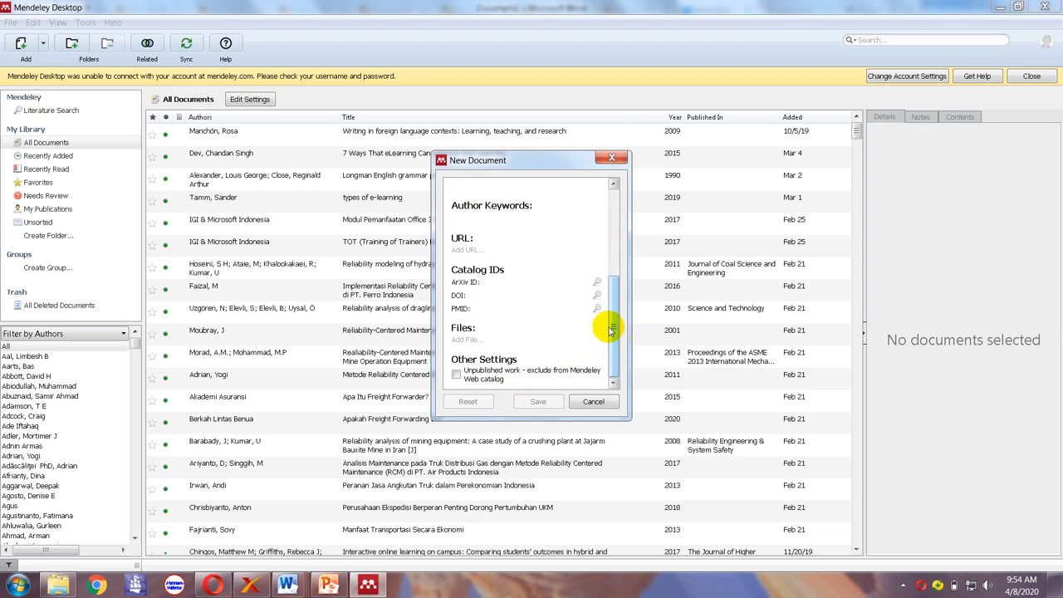
drag(614, 330, 612, 162)
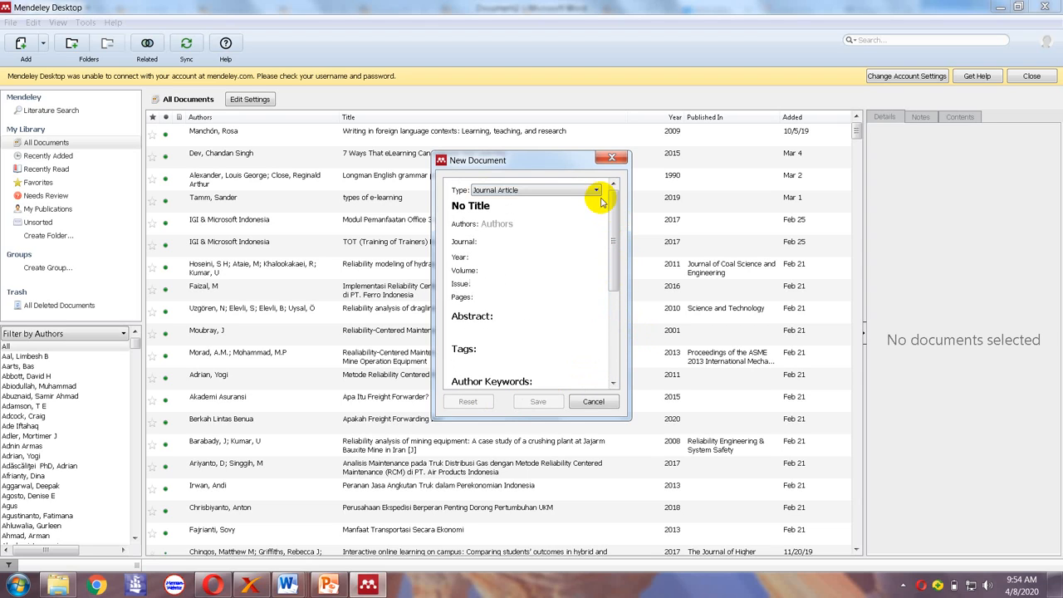
Set the new entry's type to Web Page and look over its Authors and Year fields.
click(594, 190)
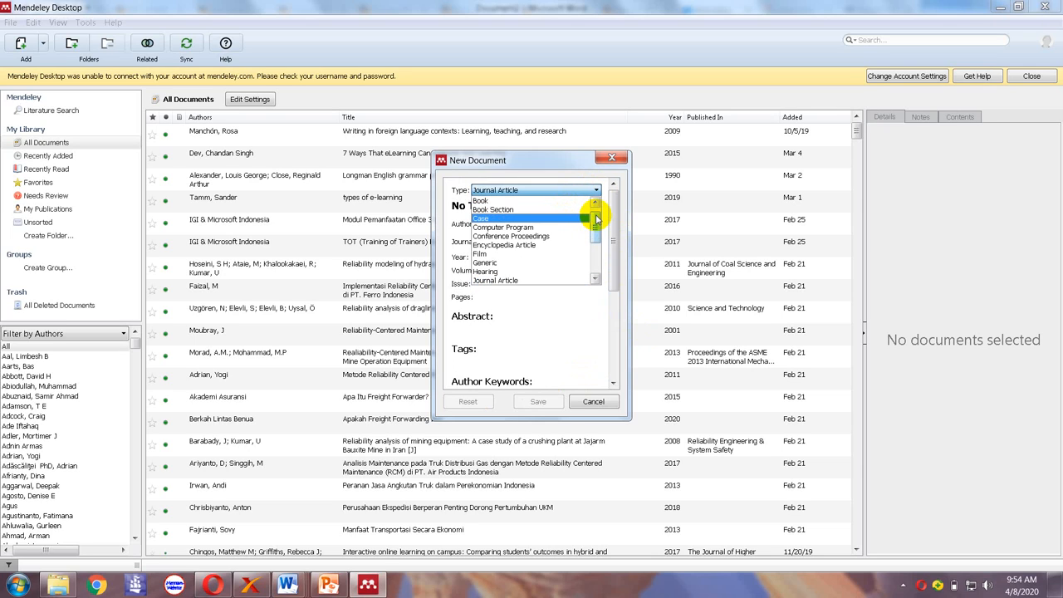
drag(596, 218, 596, 212)
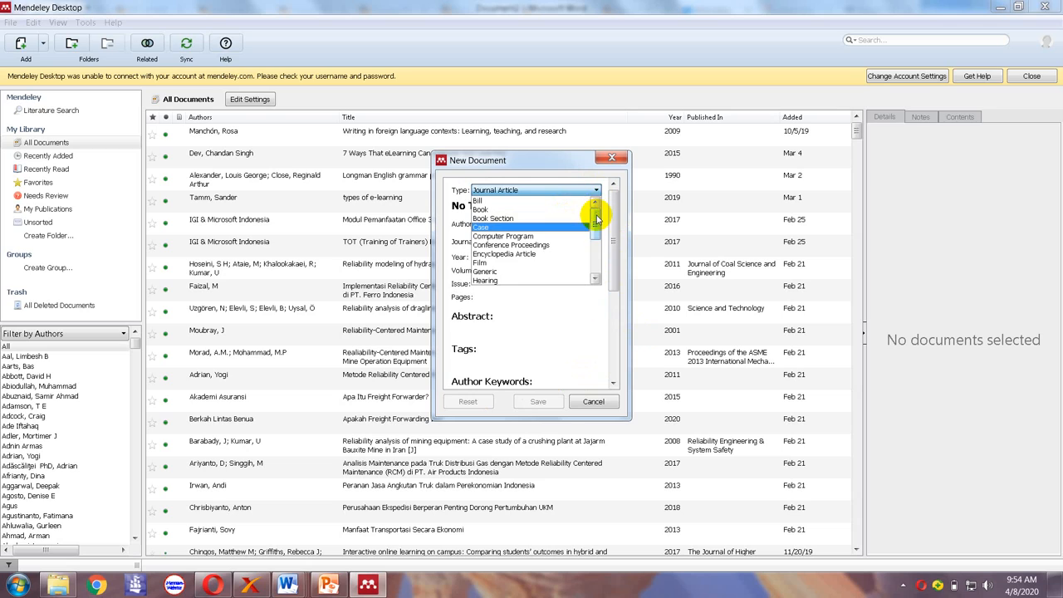
drag(596, 212, 598, 254)
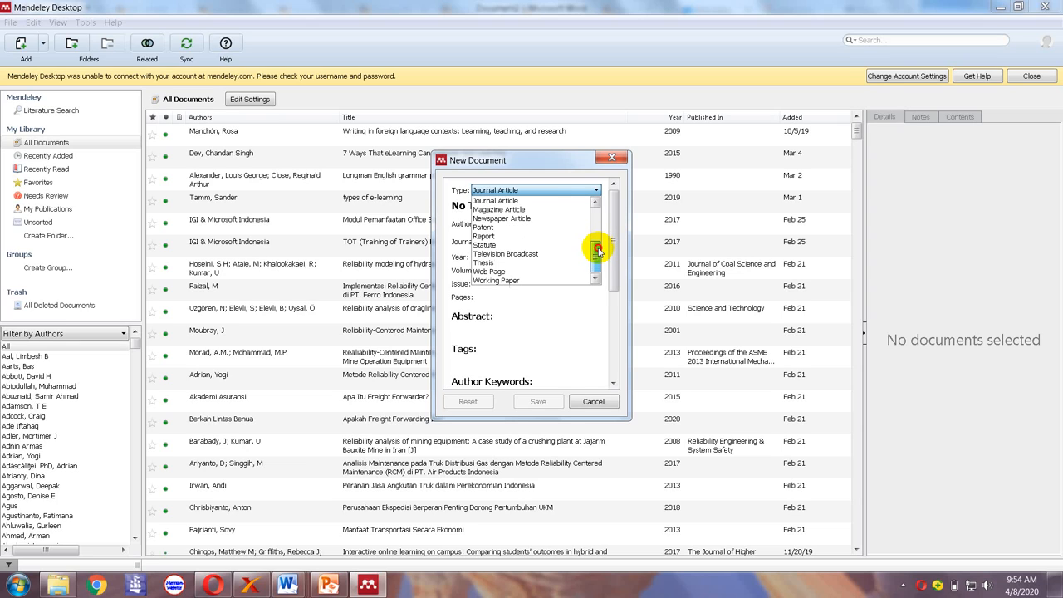
click(554, 271)
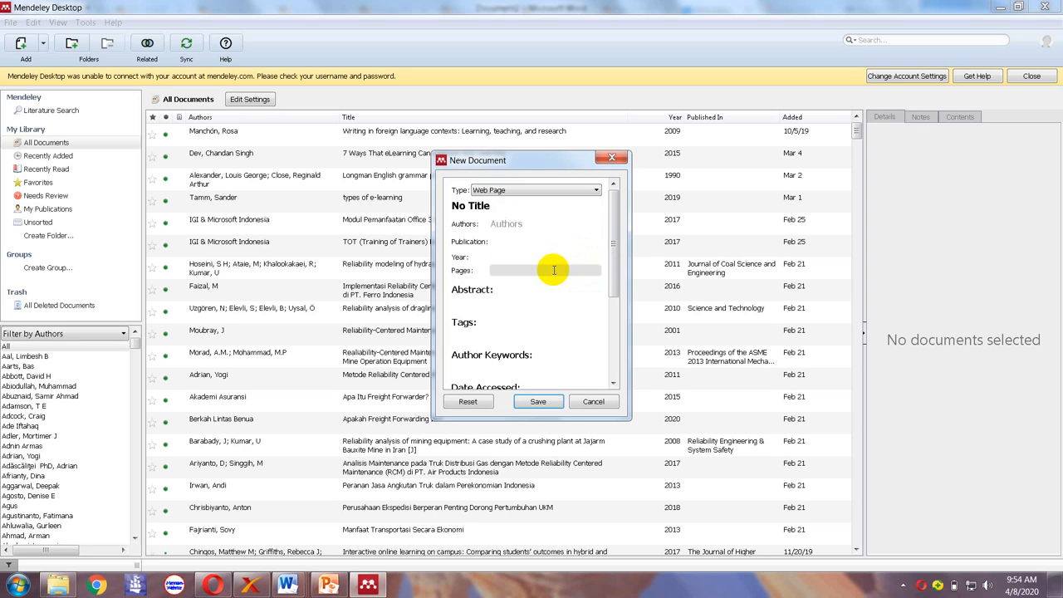
click(518, 222)
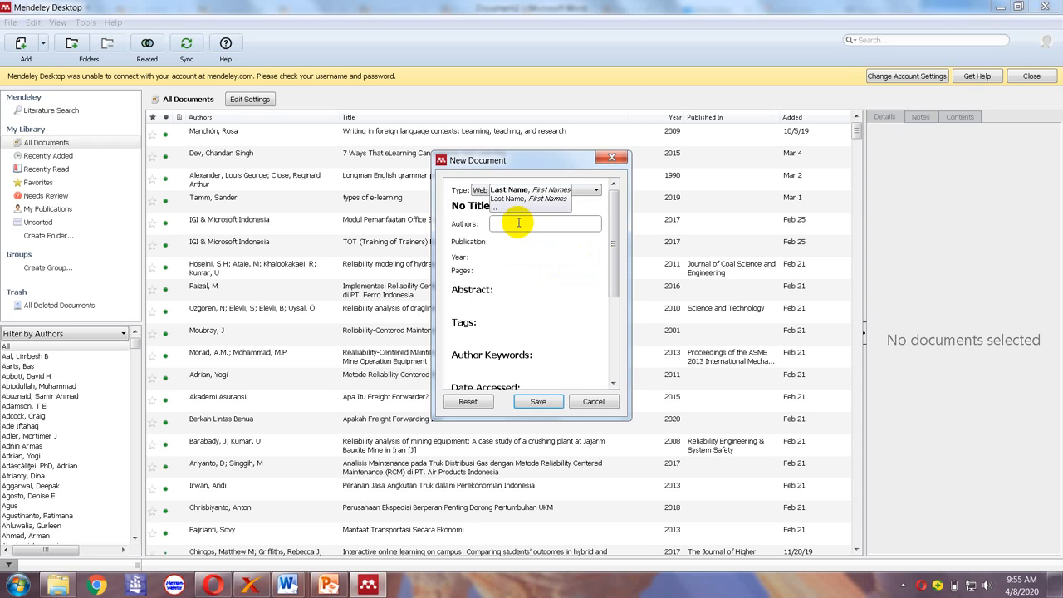
click(515, 258)
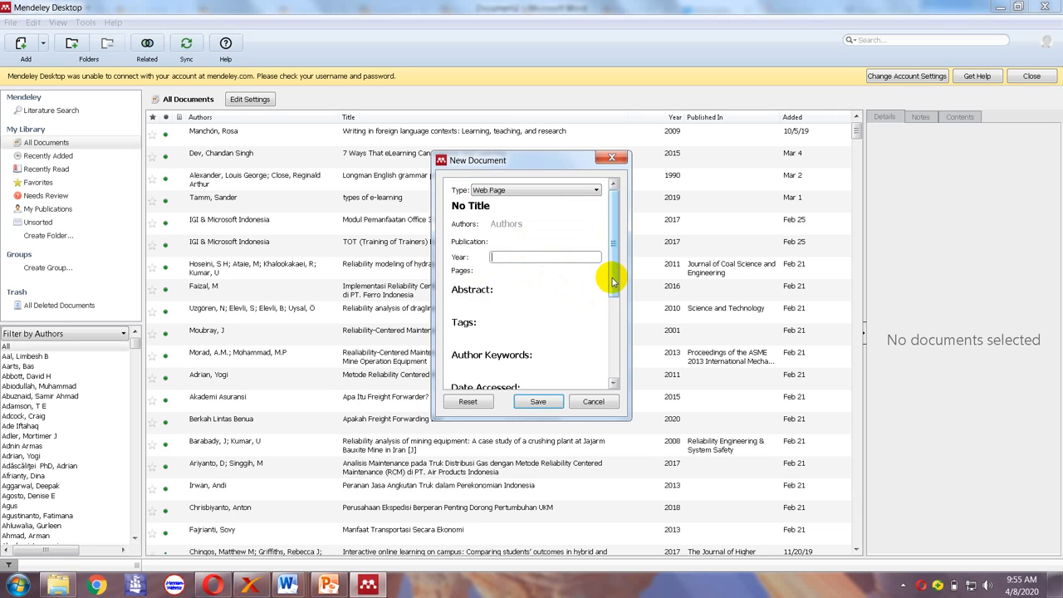
mouse_move(613, 282)
mouse_down()
mouse_move(612, 351)
mouse_move(605, 268)
mouse_up()
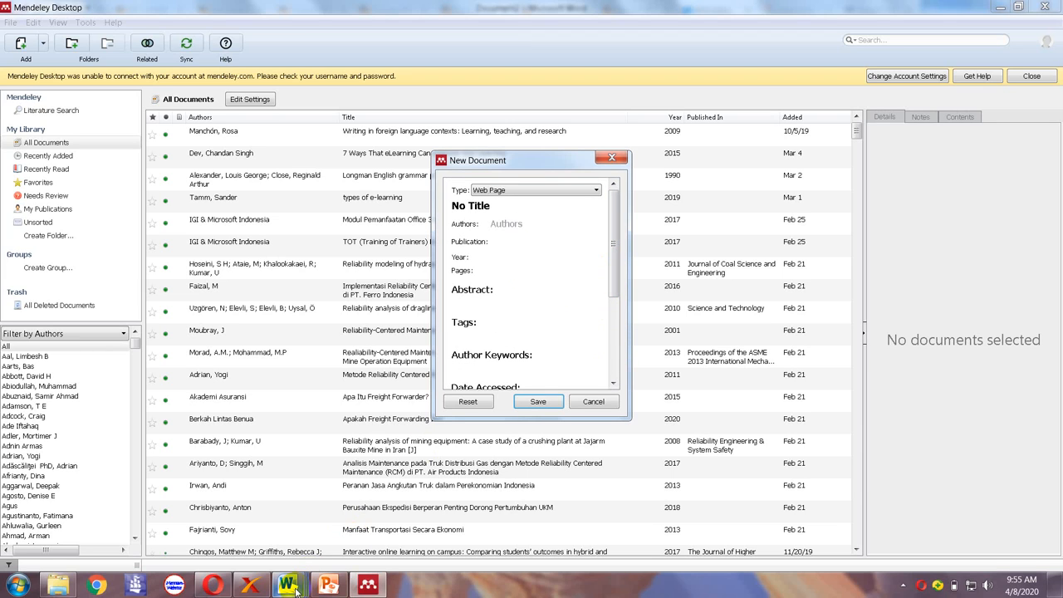
Switch to Document2 in Word and write "Makalah baru..", "Pendidikan modern" and the filler line "Snfdfdfkjdkjkdfkdjkds ." as separate paragraphs.
mouse_move(292, 587)
click(961, 510)
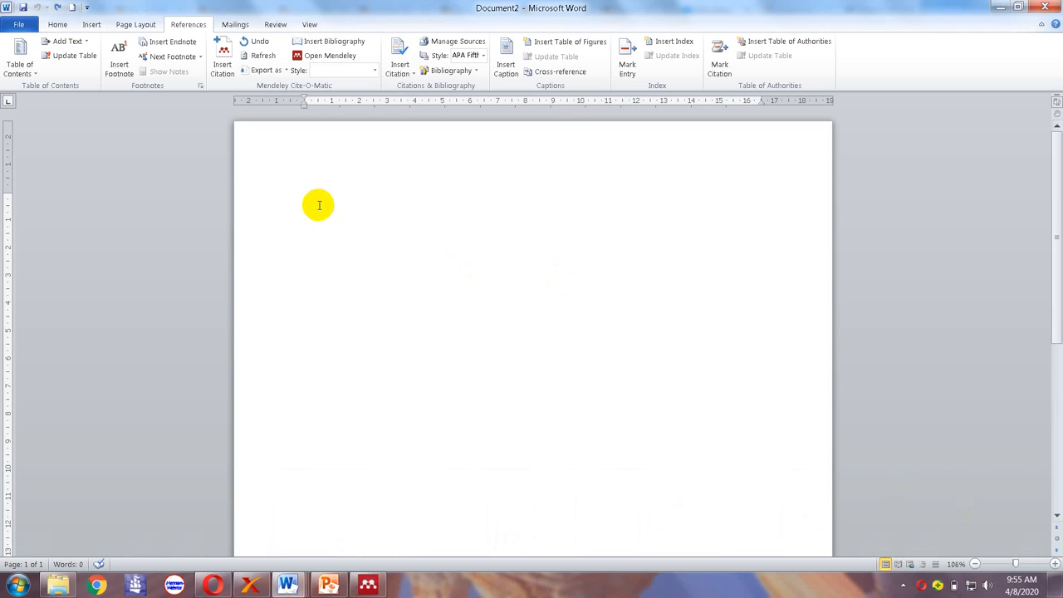
text(makla baru..)
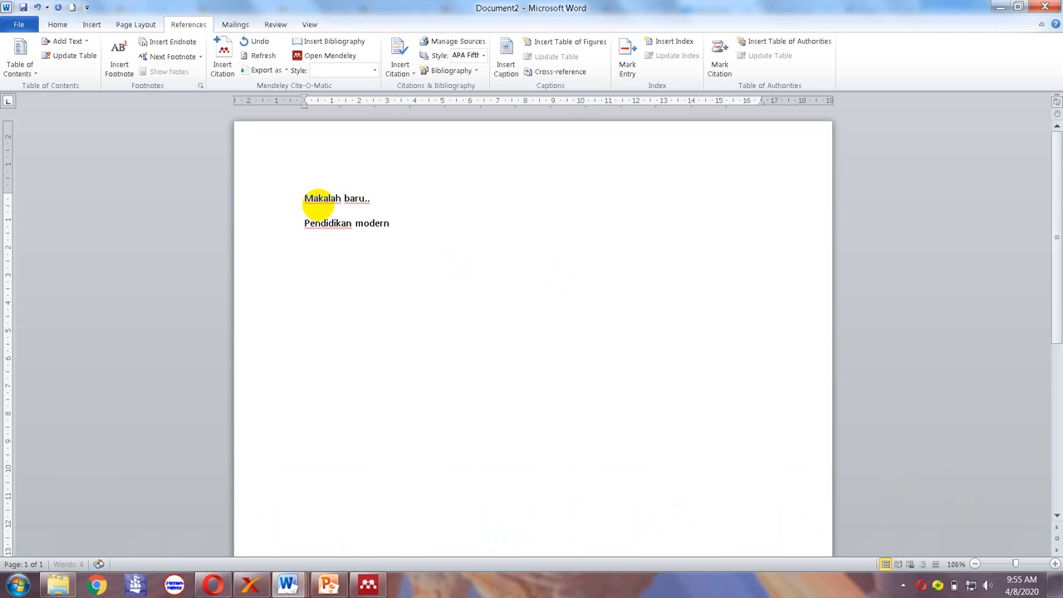
key(shift+Home)
key(ctrl+c)
key(End)
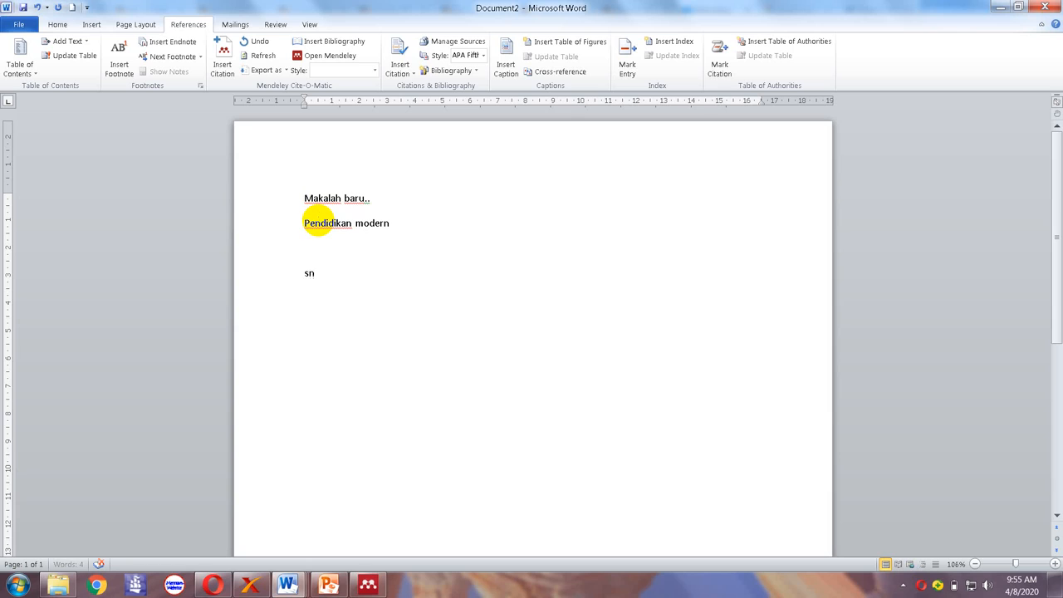
text(kdfkdjkds )
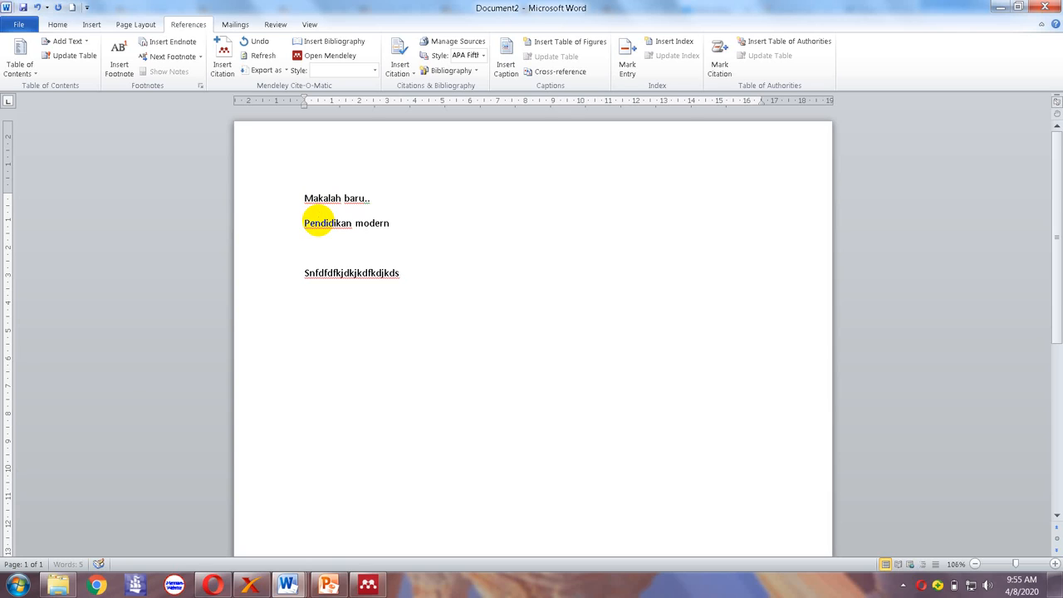
text(.)
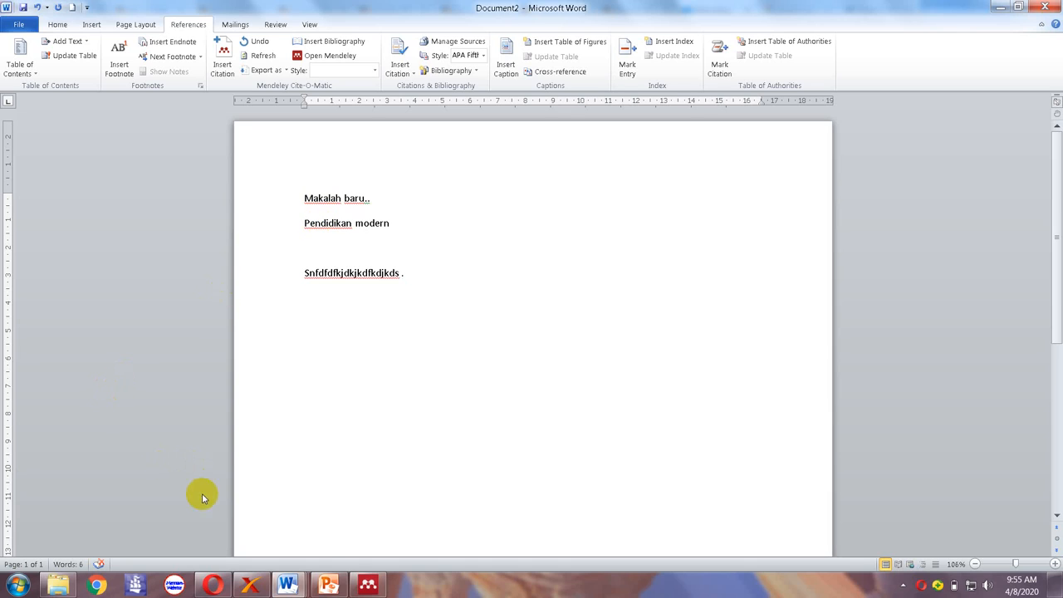
Switch to Opera, search Google for "Pendidikan modern" in a new tab and open the Referensi Makalah article "Pengertian Pendidikan Modern".
click(212, 585)
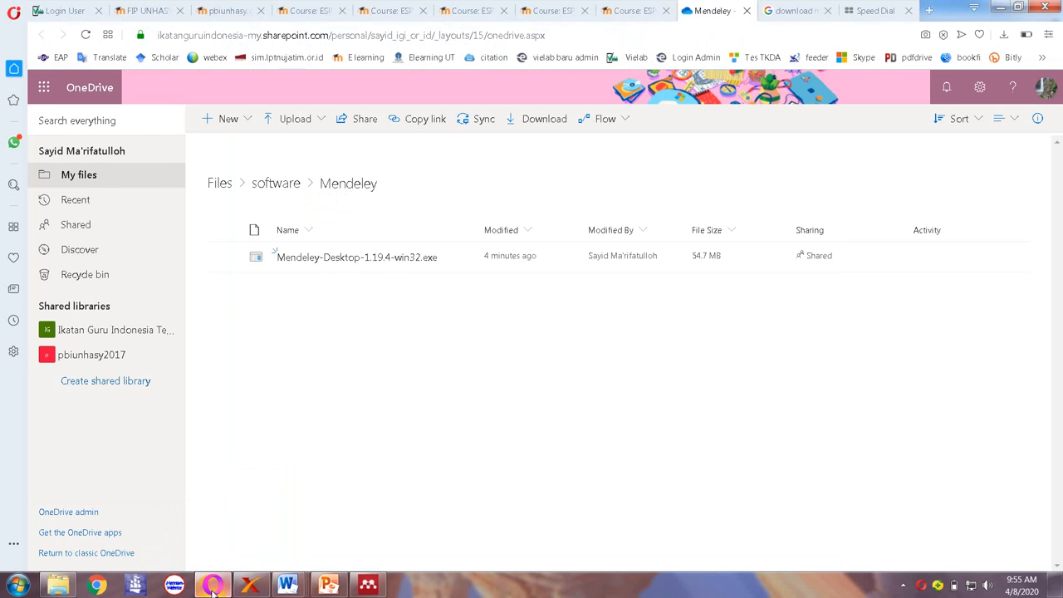
key(ctrl+t)
text(va)
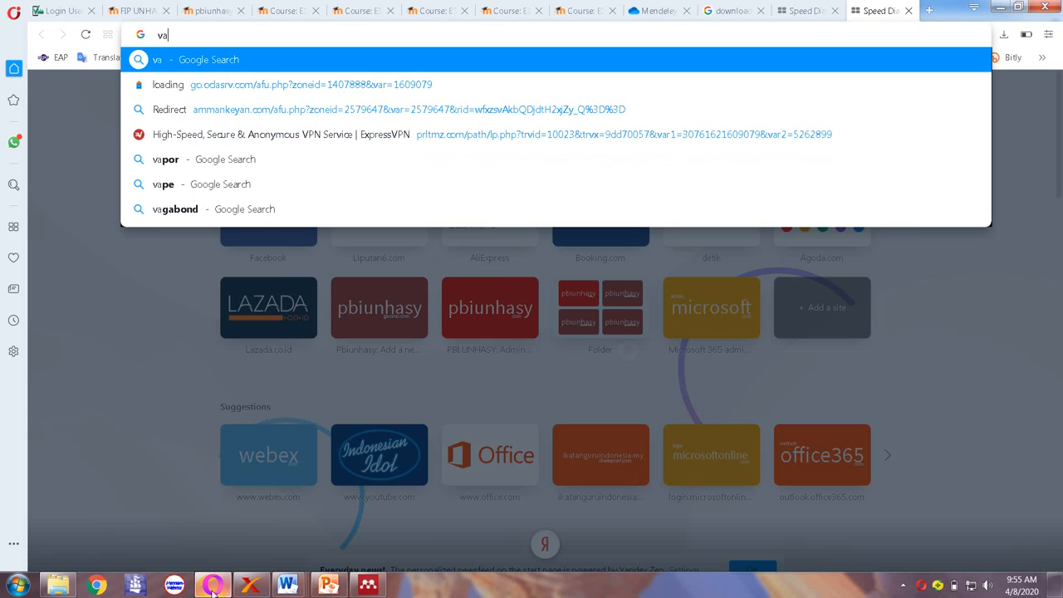
key(BackSpace)
key(BackSpace)
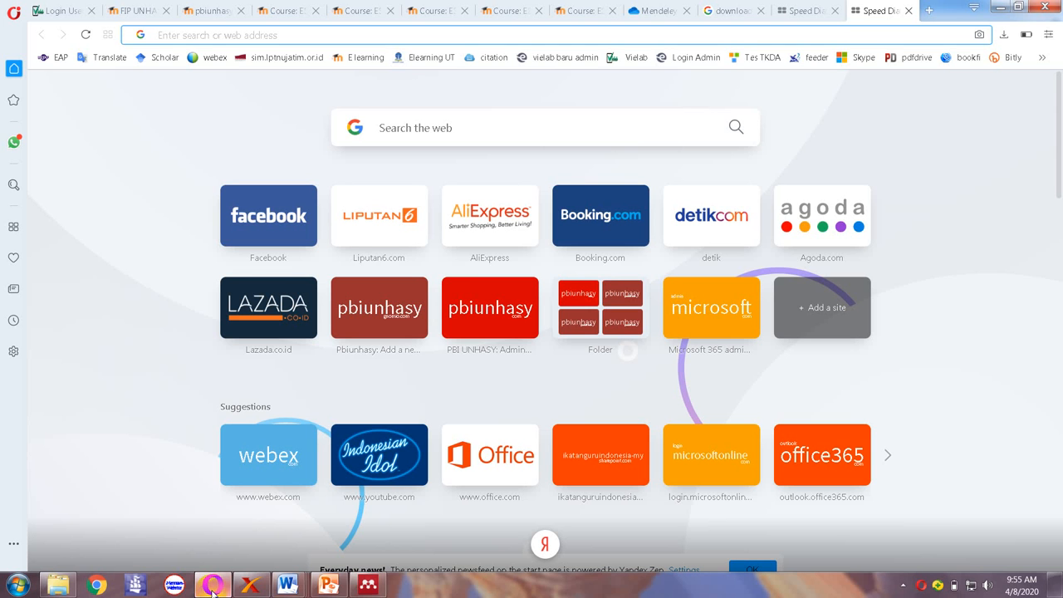
key(ctrl+v)
key(Return)
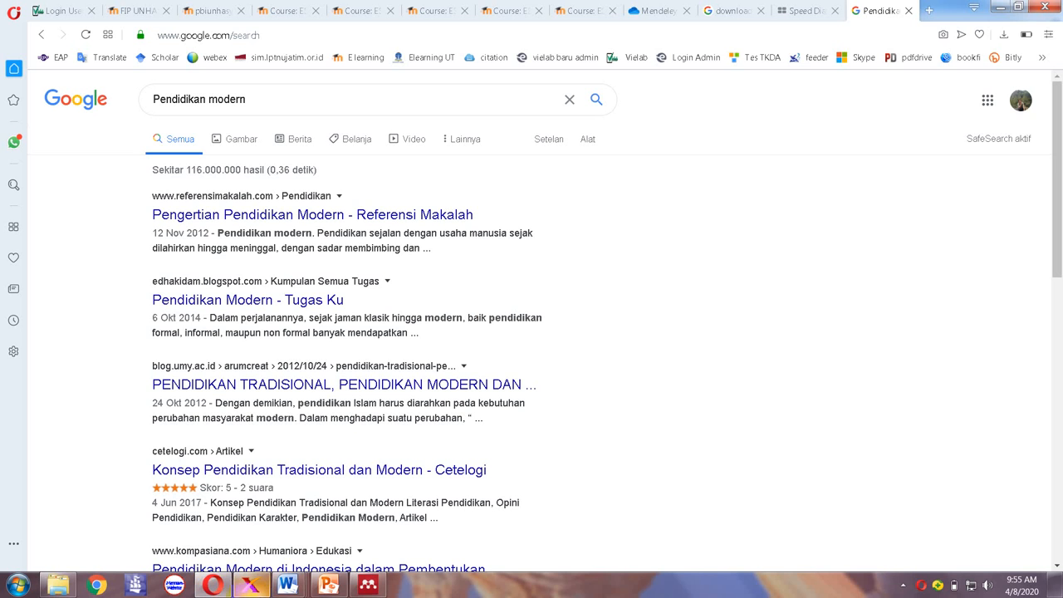
click(304, 218)
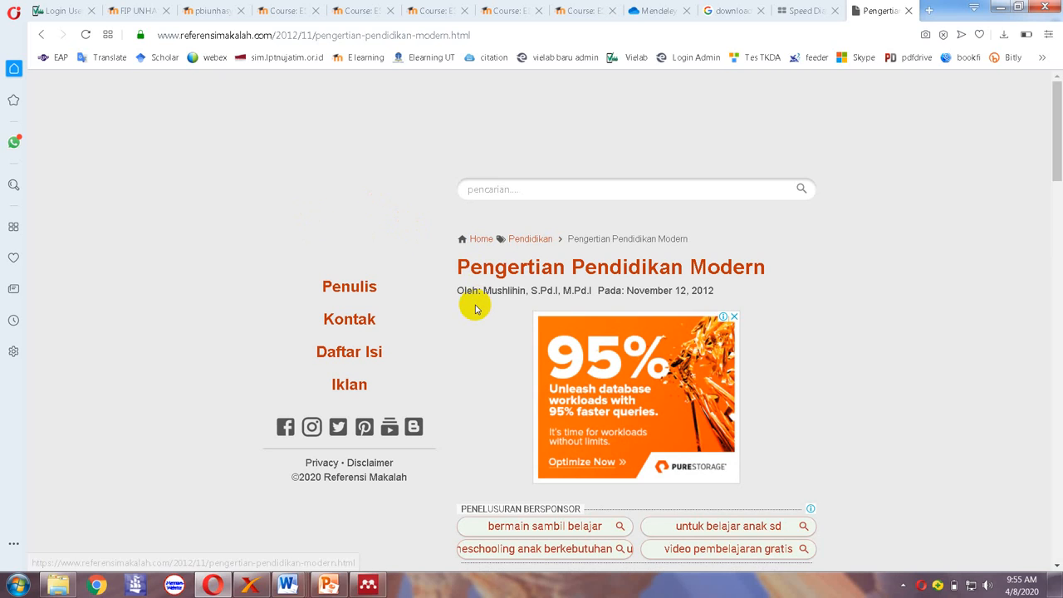
Copy the article's passage from "pendidikan modern adalah" to "masanya" and insert it in Word's Document2 after the added word "menurut".
scroll(884, 199, down, 2)
scroll(884, 199, down, 3)
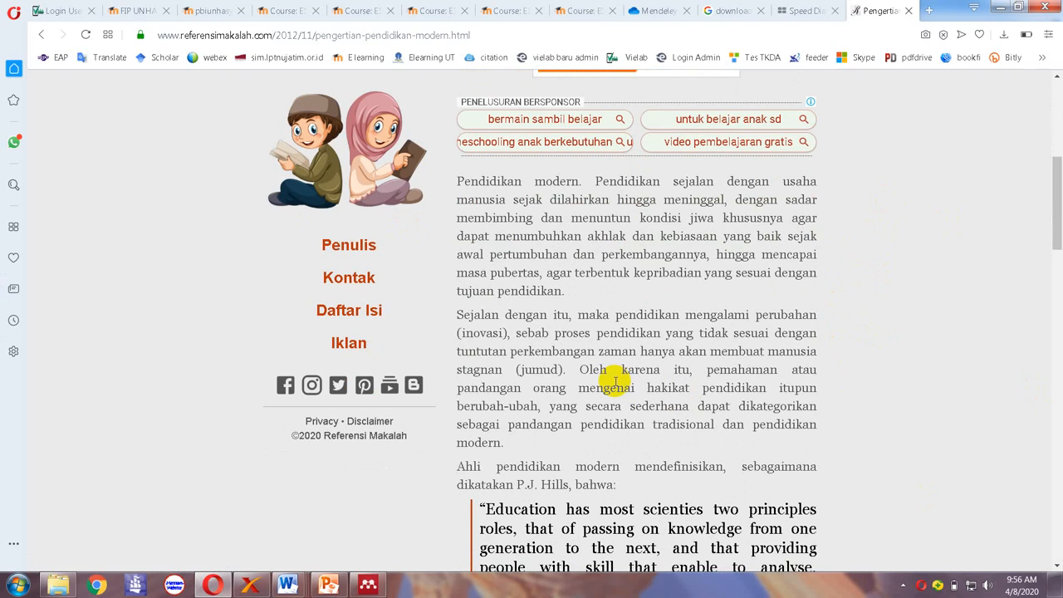
scroll(614, 380, down, 5)
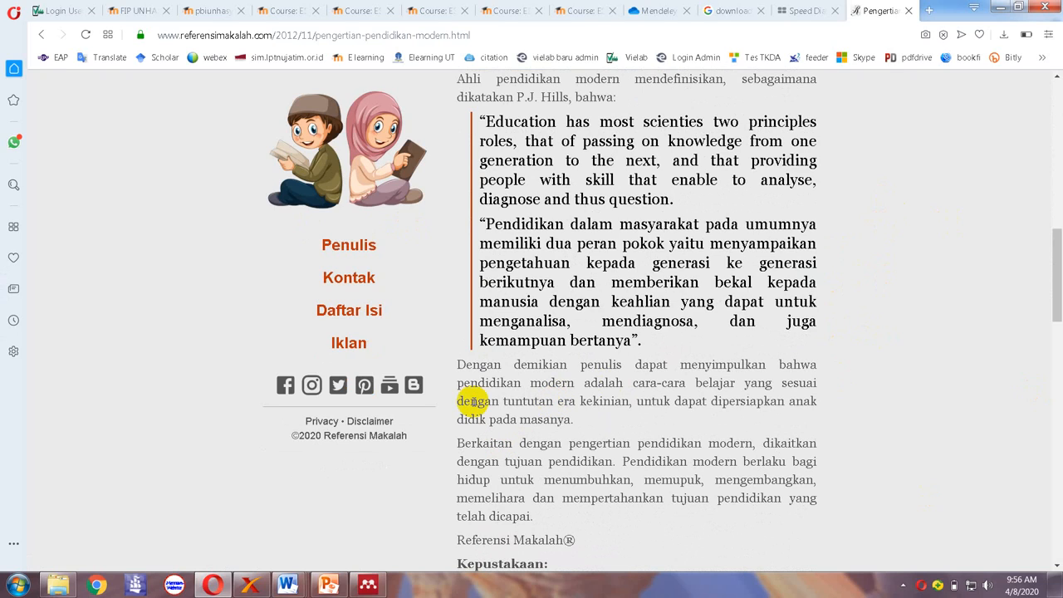
drag(456, 383, 571, 421)
key(ctrl+c)
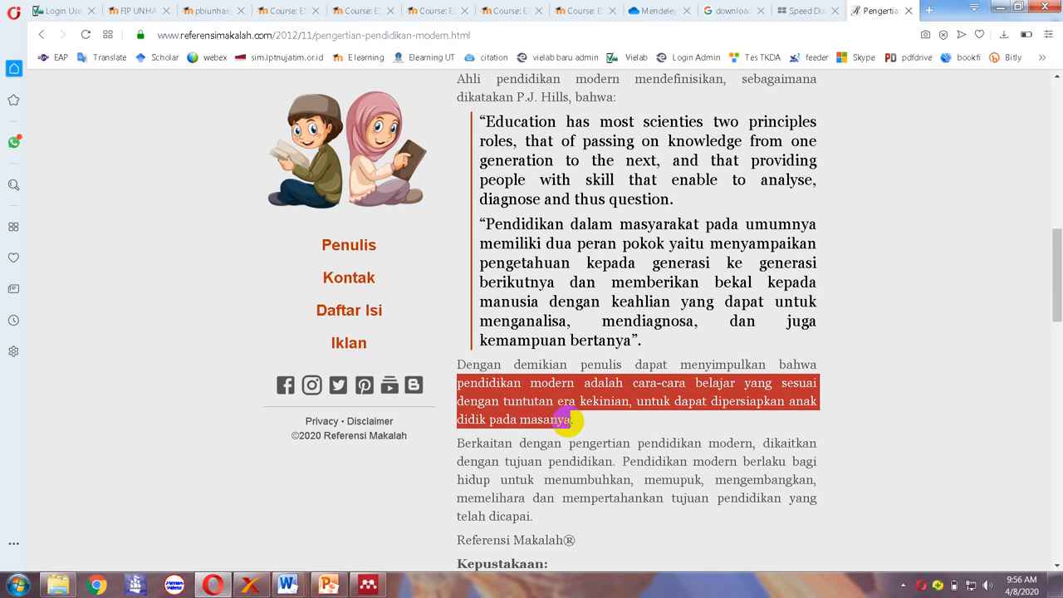
mouse_move(287, 584)
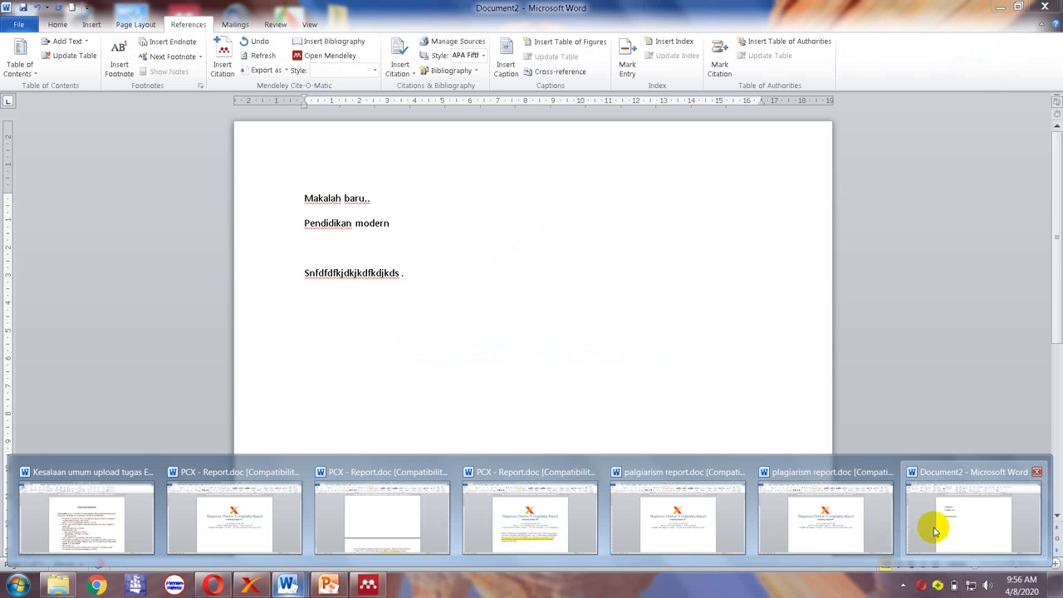
click(933, 527)
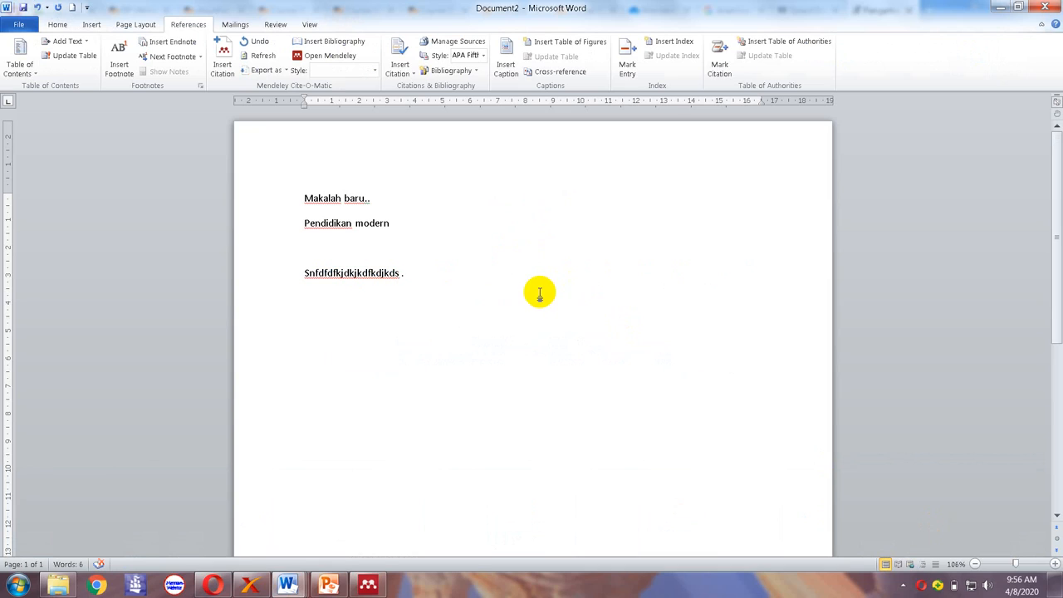
text(menurut)
key(ctrl+v)
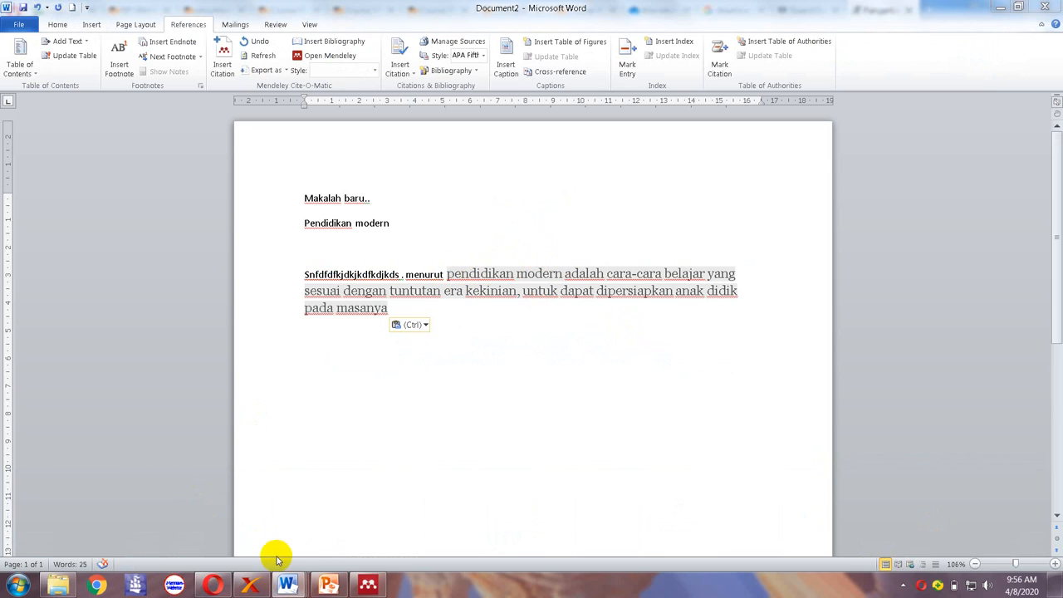
Return to the article in Opera and look through it from its bibliography back up to its title and author line.
click(215, 586)
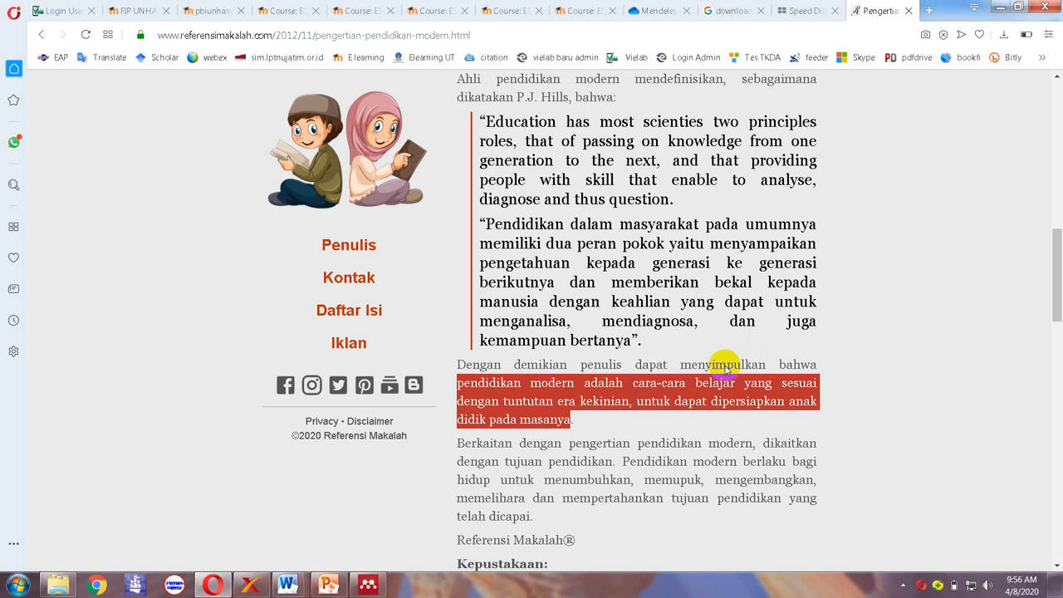
click(884, 307)
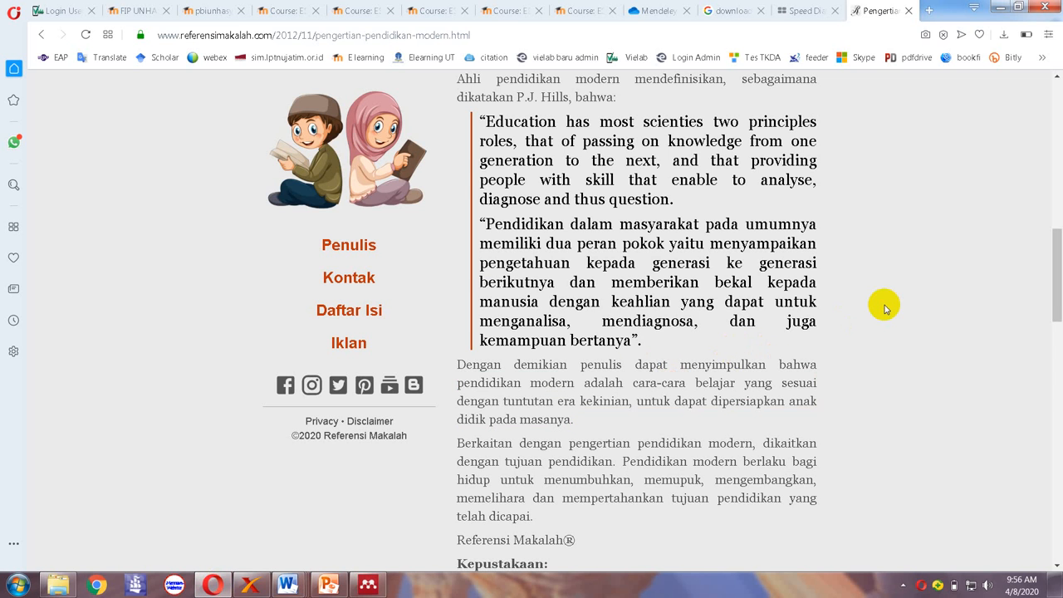
scroll(884, 309, down, 15)
scroll(884, 309, up, 20)
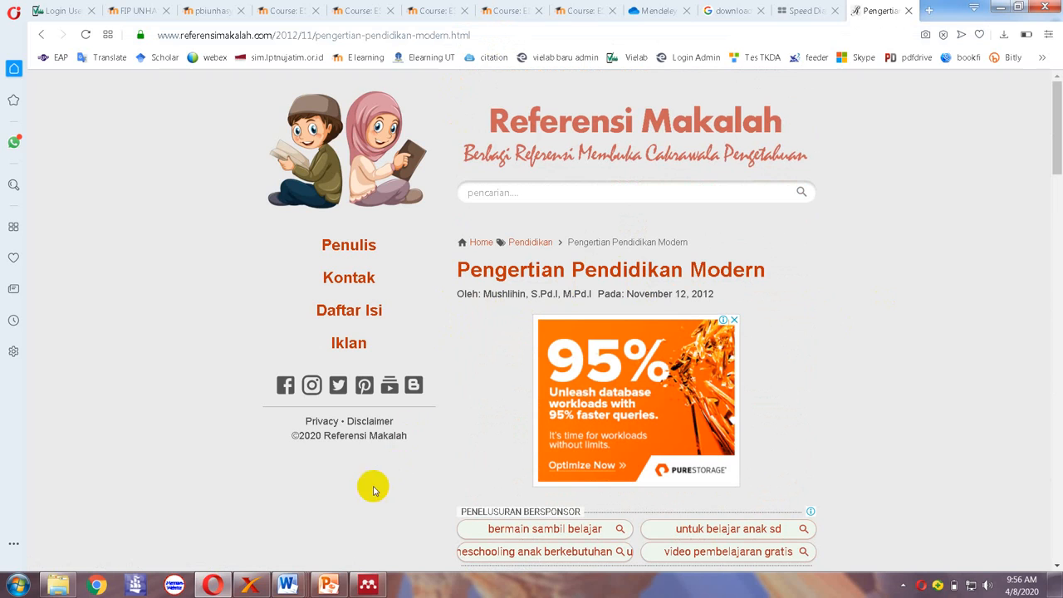
Copy the article title "Pengertian Pendidikan Modern" from the web page and use it as the title of the new Web Page entry in Mendeley.
click(371, 586)
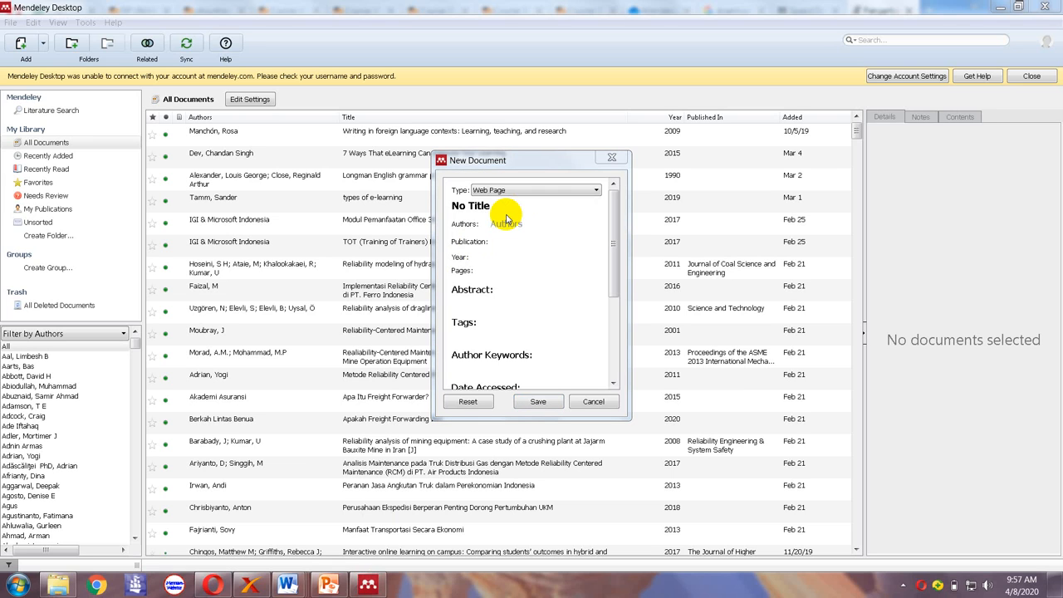
click(214, 584)
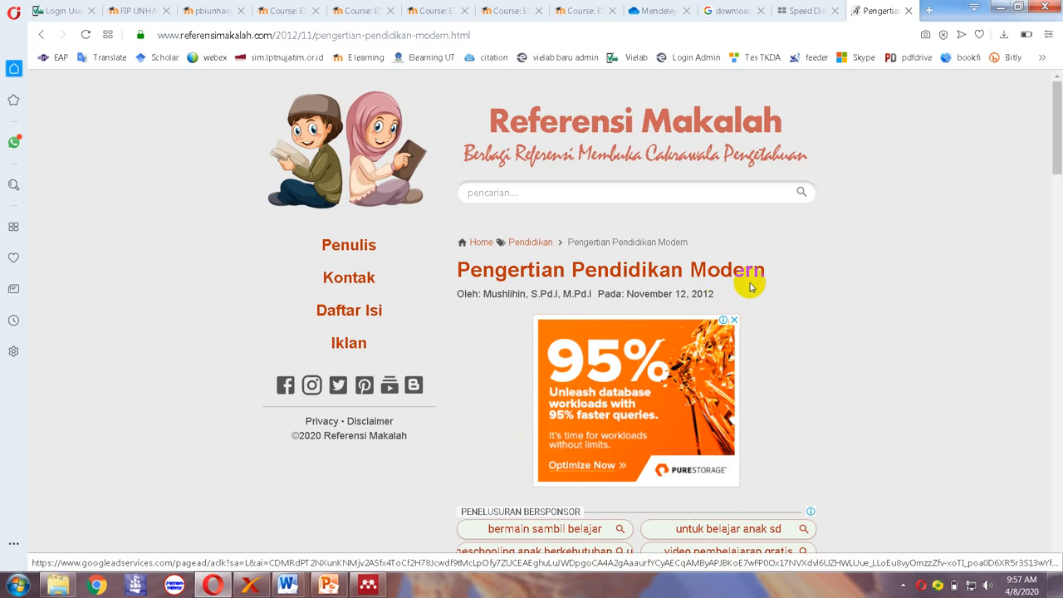
drag(767, 272, 657, 261)
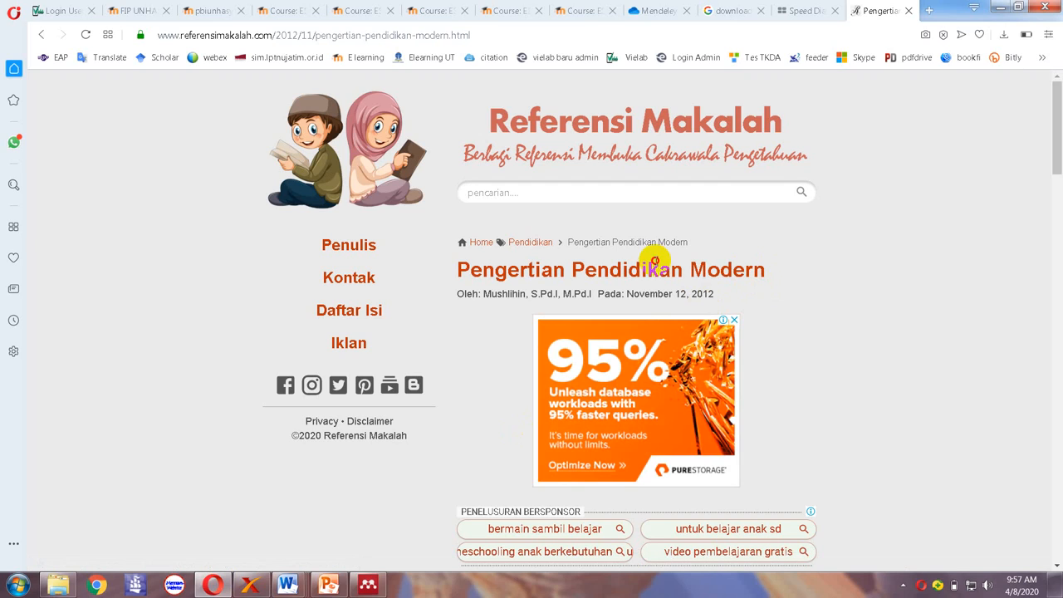
drag(490, 308, 446, 274)
key(ctrl+c)
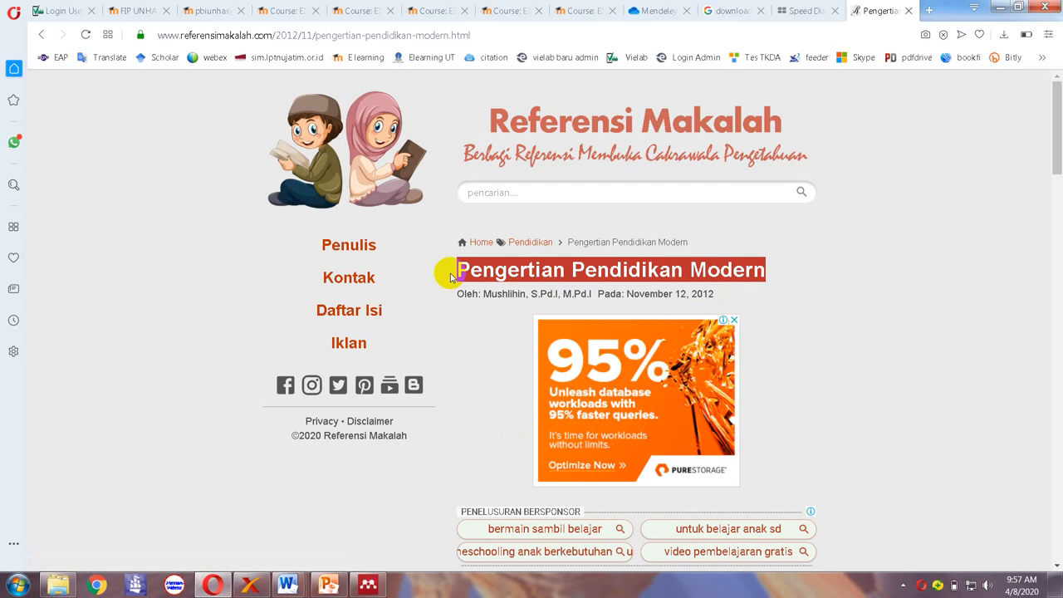
mouse_move(367, 585)
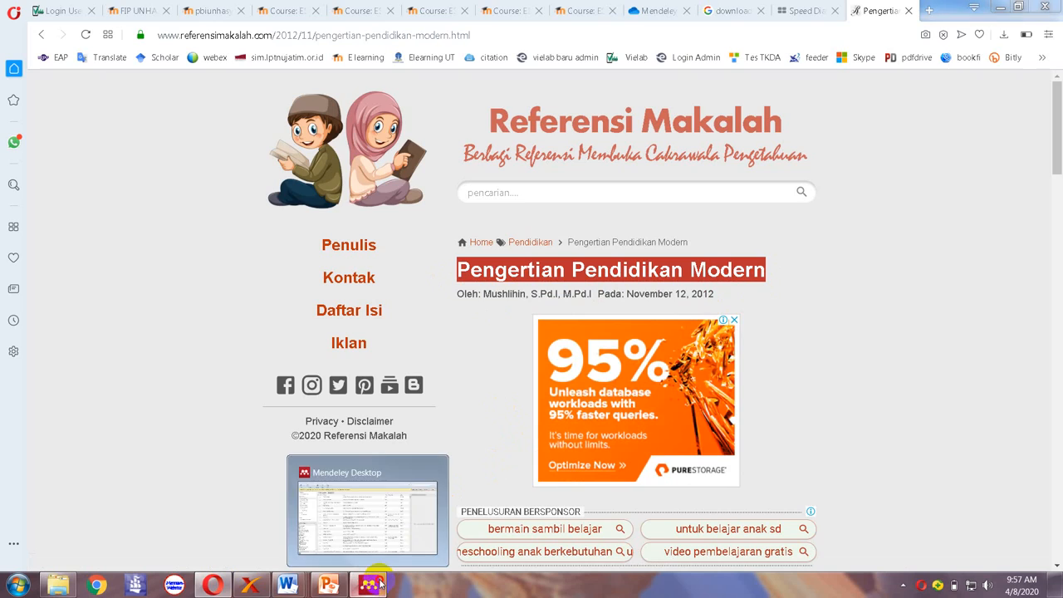
click(402, 486)
click(508, 207)
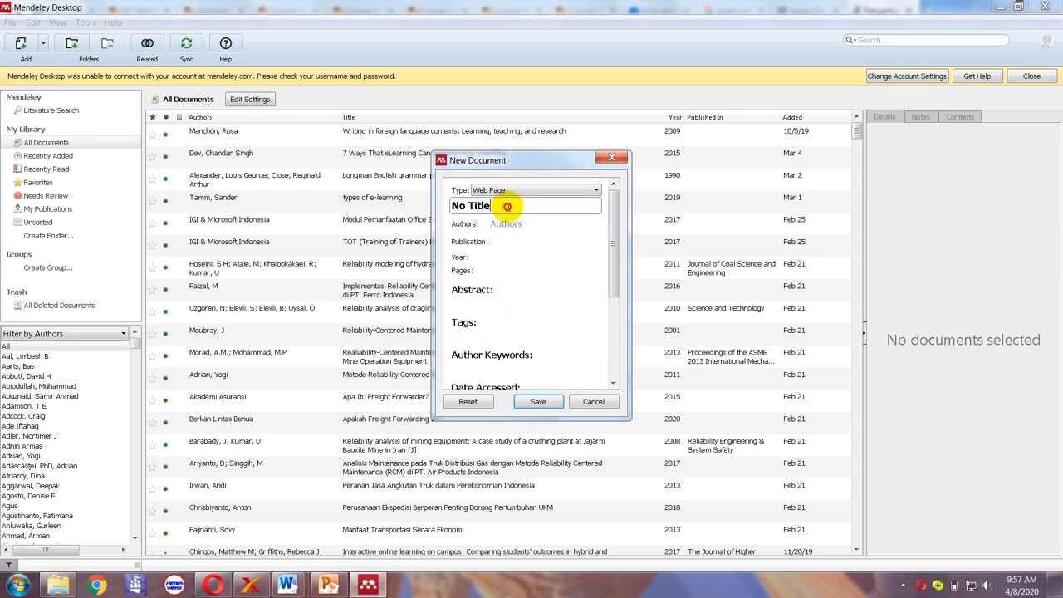
key(ctrl+a)
key(ctrl+v)
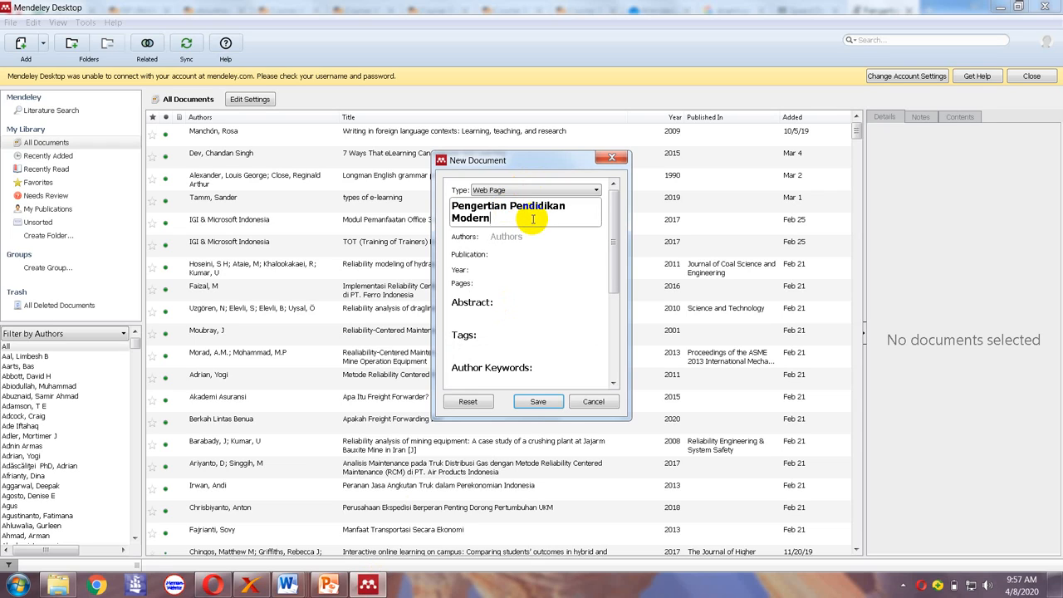
Check the author's name on the article page in Opera and enter it in the Authors field of the Mendeley entry.
key(alt+Tab)
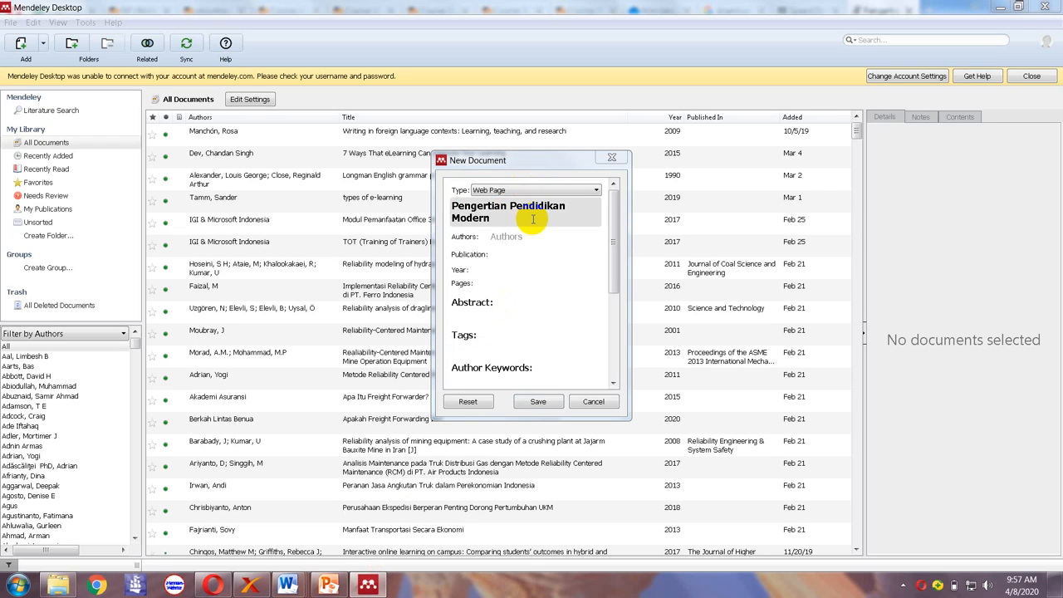
click(517, 237)
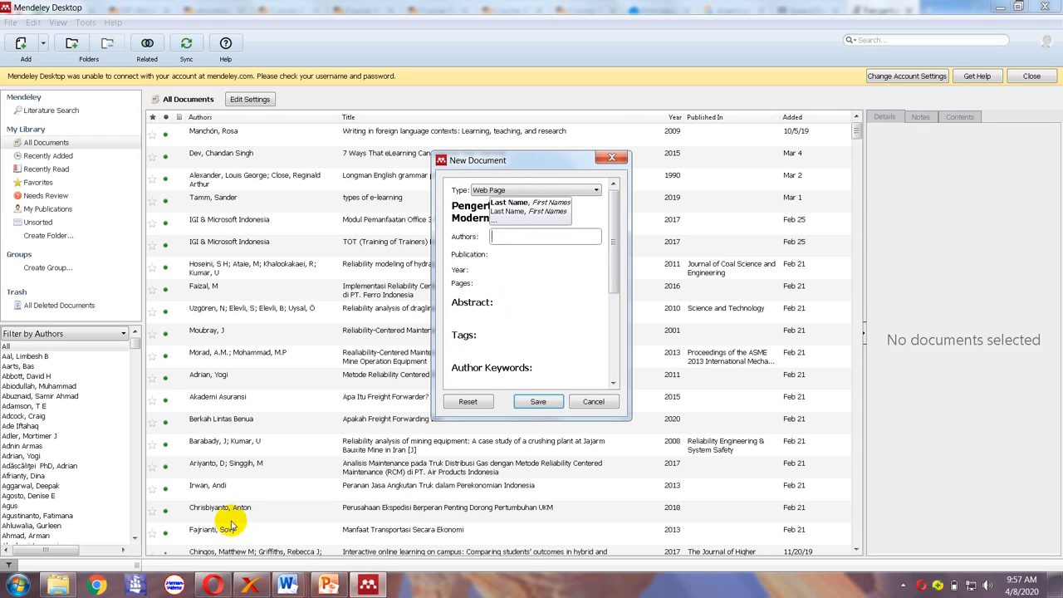
click(212, 585)
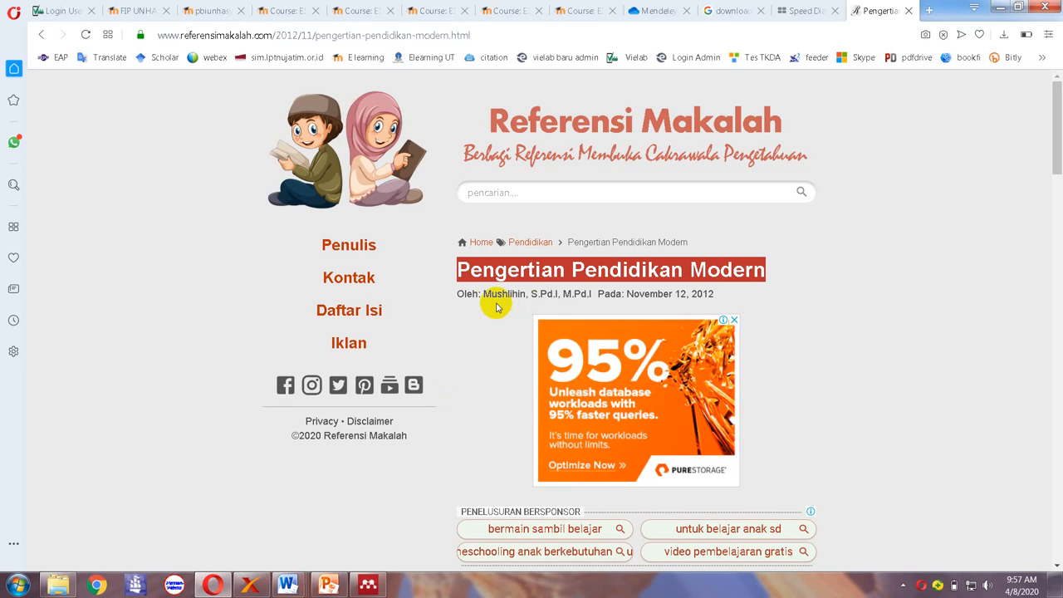
drag(476, 279, 525, 295)
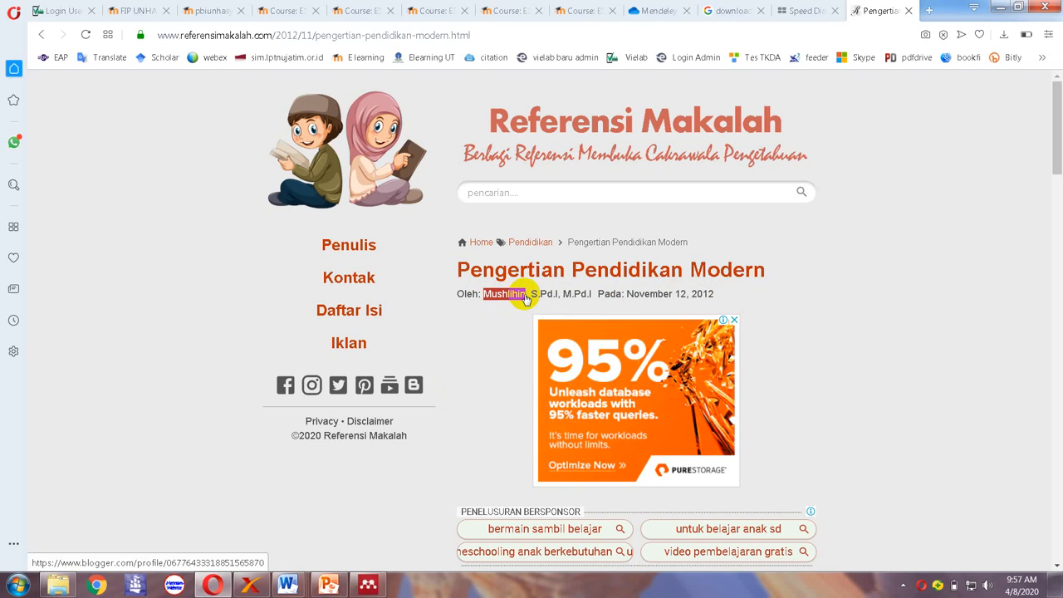
key(alt+Tab)
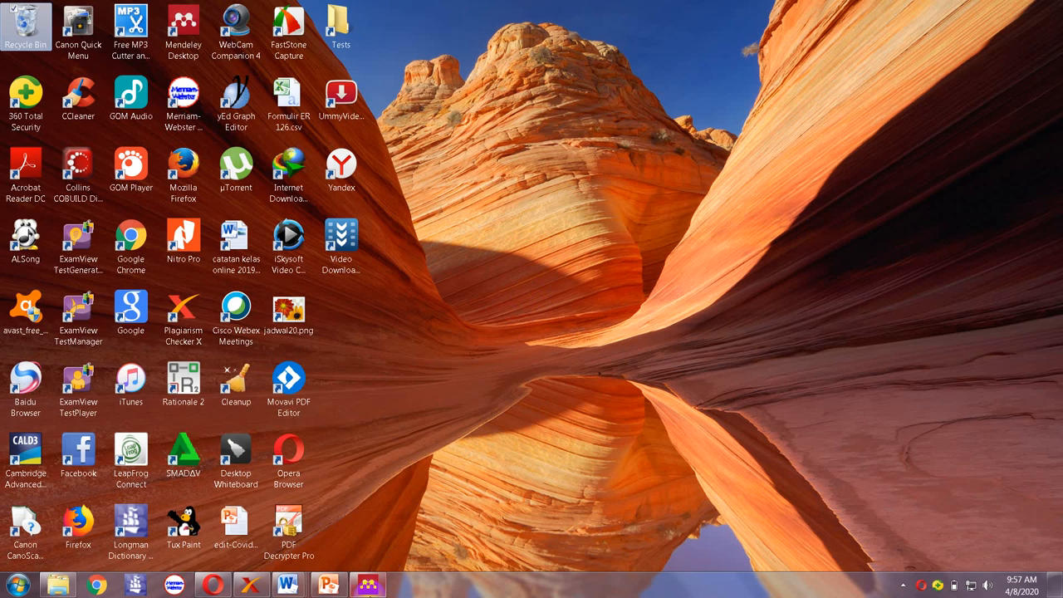
click(368, 584)
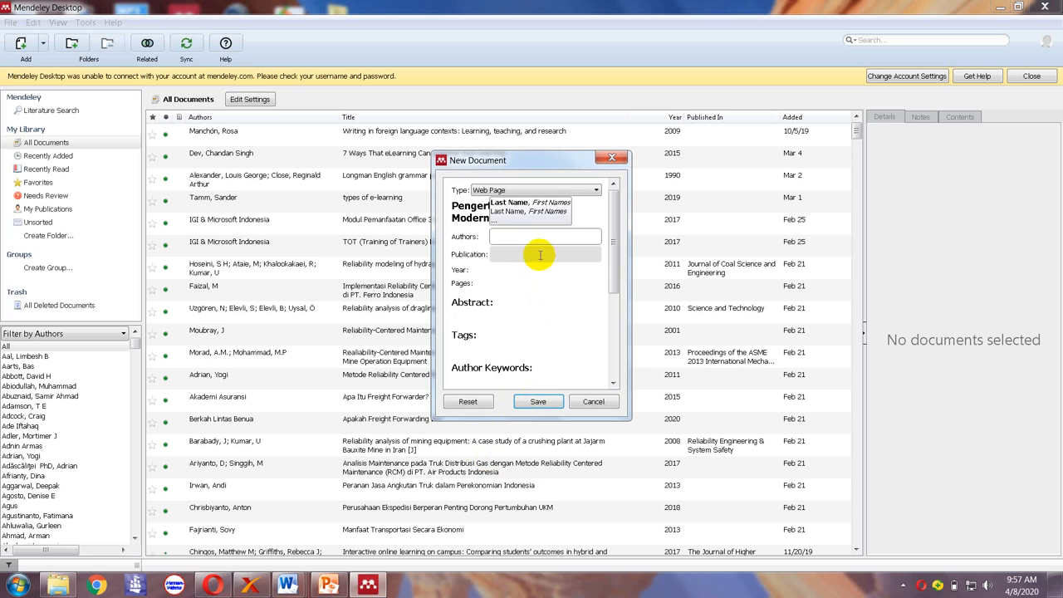
text(Mushlihin)
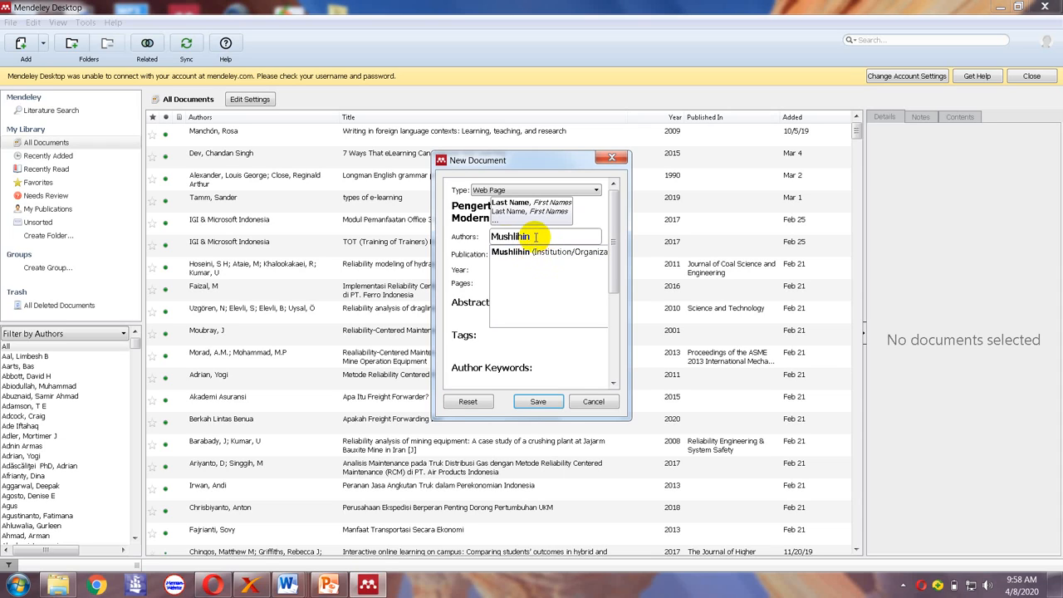
click(465, 239)
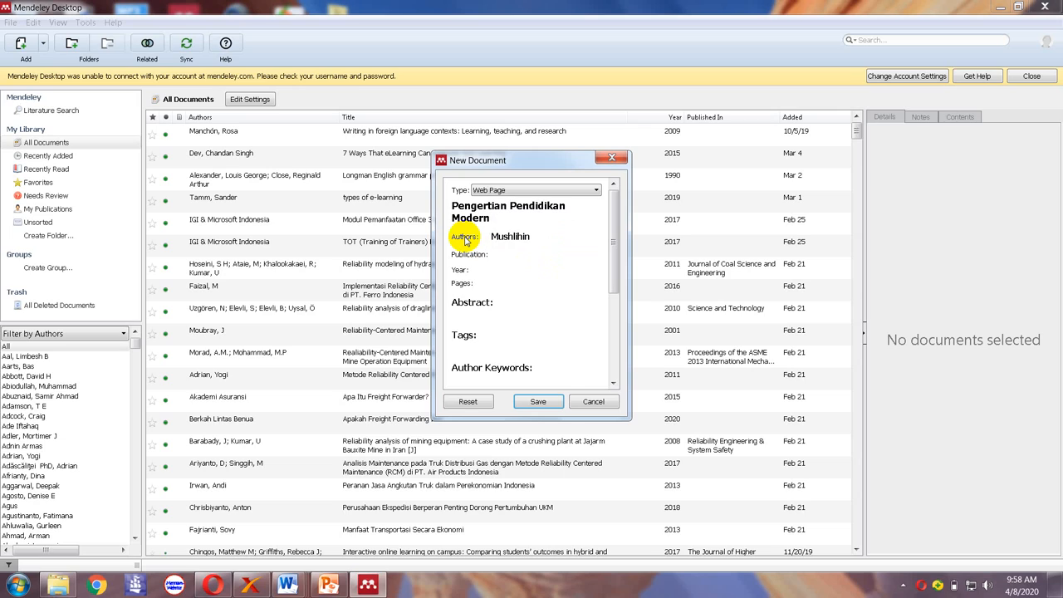
Check the article's publication date in Opera, set the Mendeley entry's year to 2012 and bring its Date Accessed and URL fields into view.
click(504, 269)
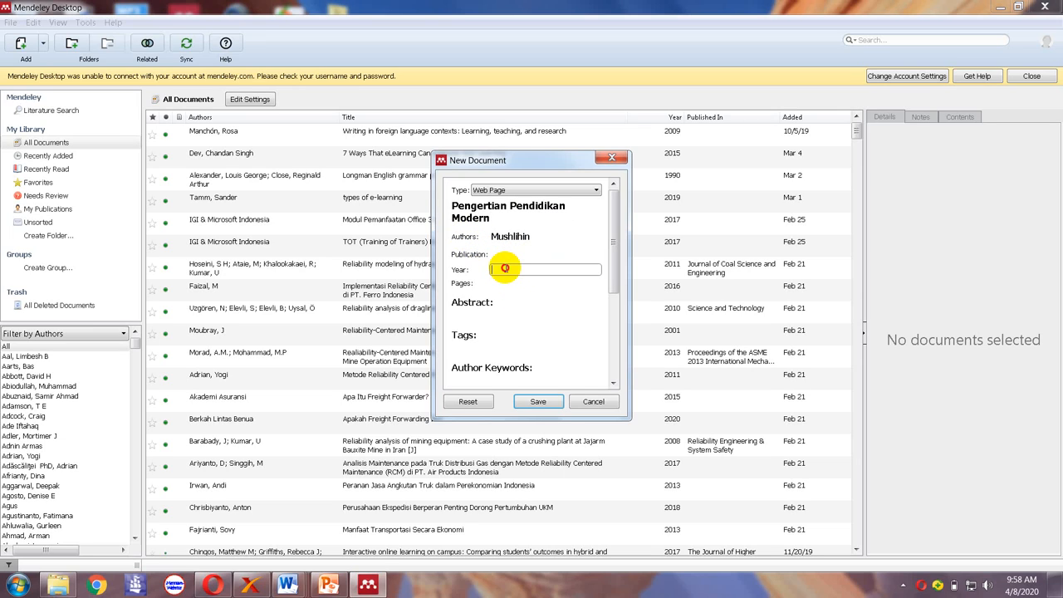
click(216, 586)
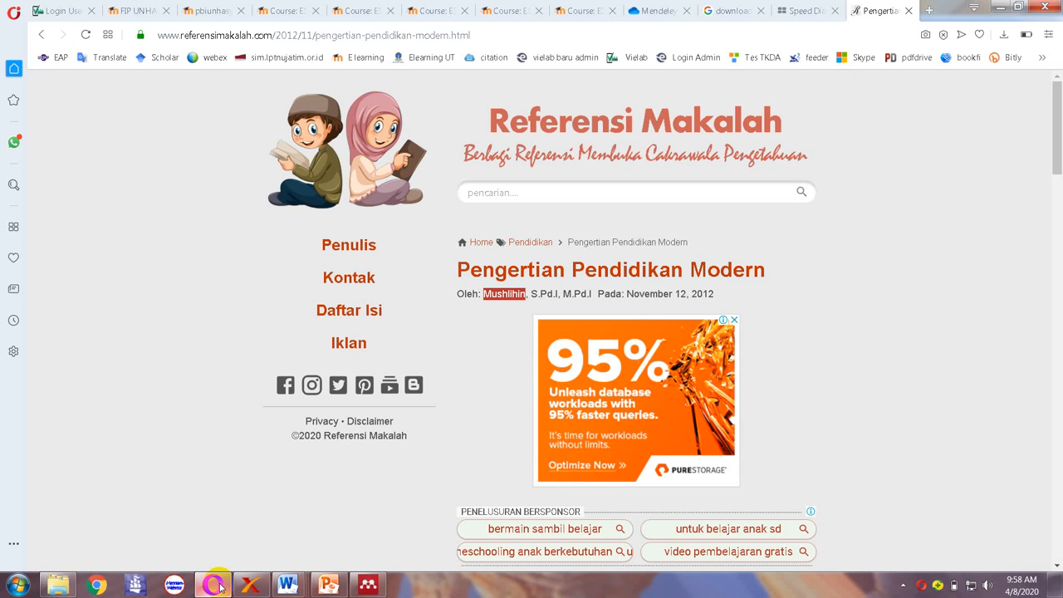
click(220, 587)
click(367, 585)
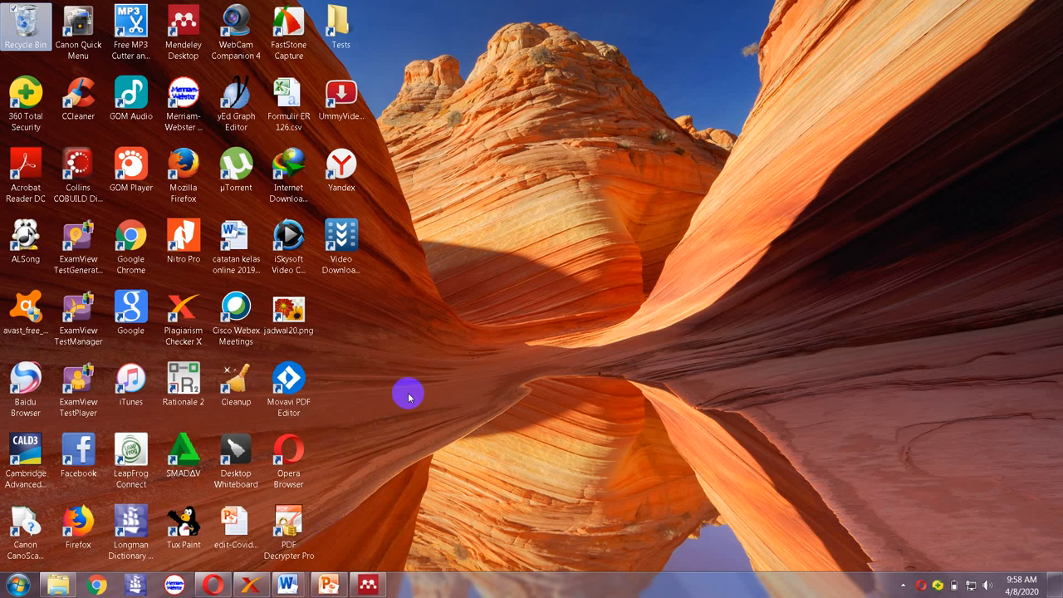
click(368, 585)
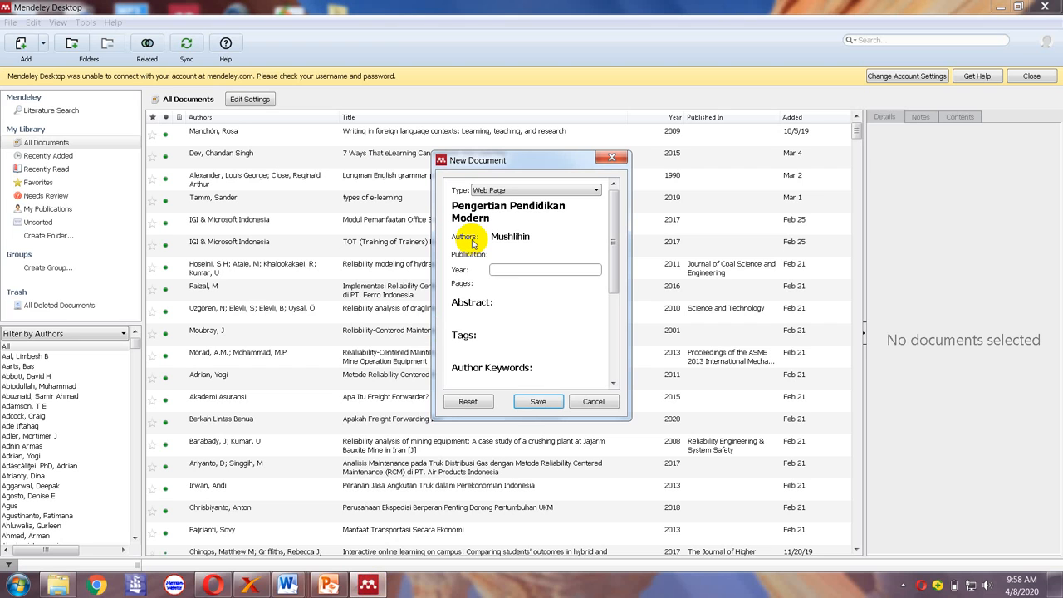
text(2012)
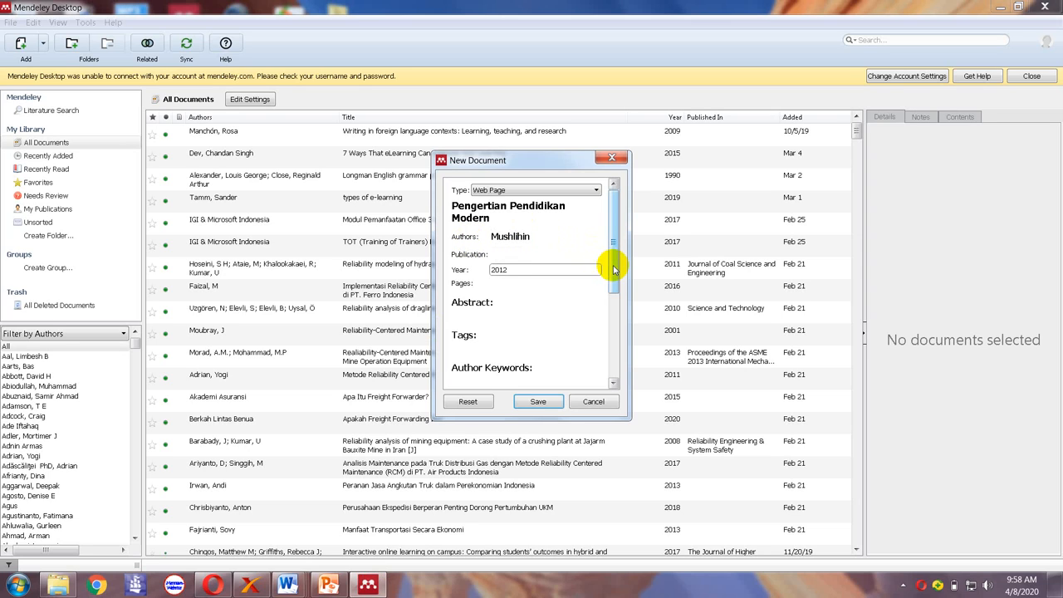
drag(612, 257, 612, 332)
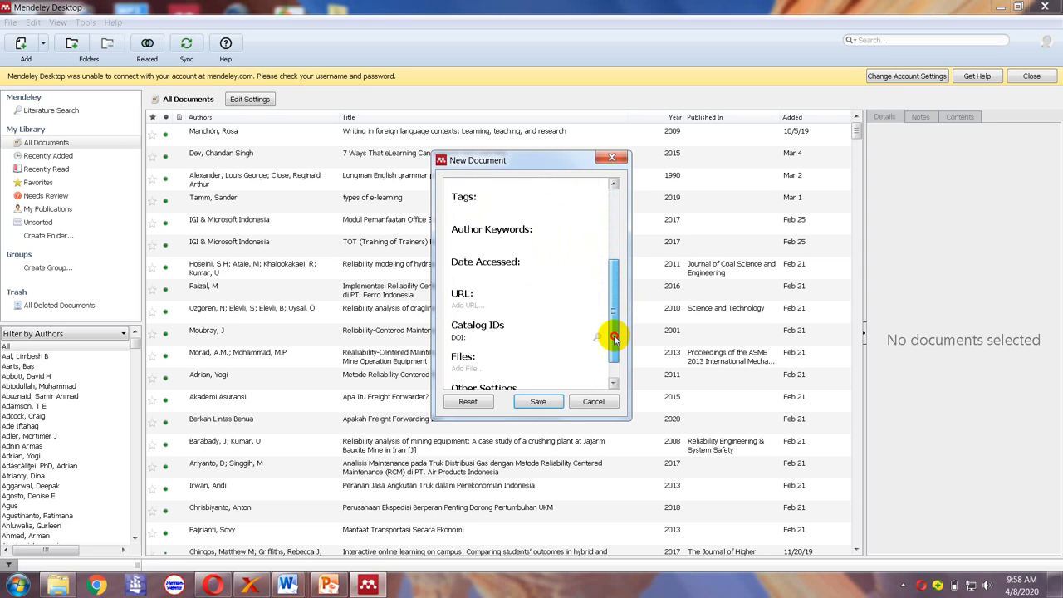
Enter 8 April 2020 as the Mendeley entry's access date and copy the article's web address from Opera into its URL field.
click(552, 276)
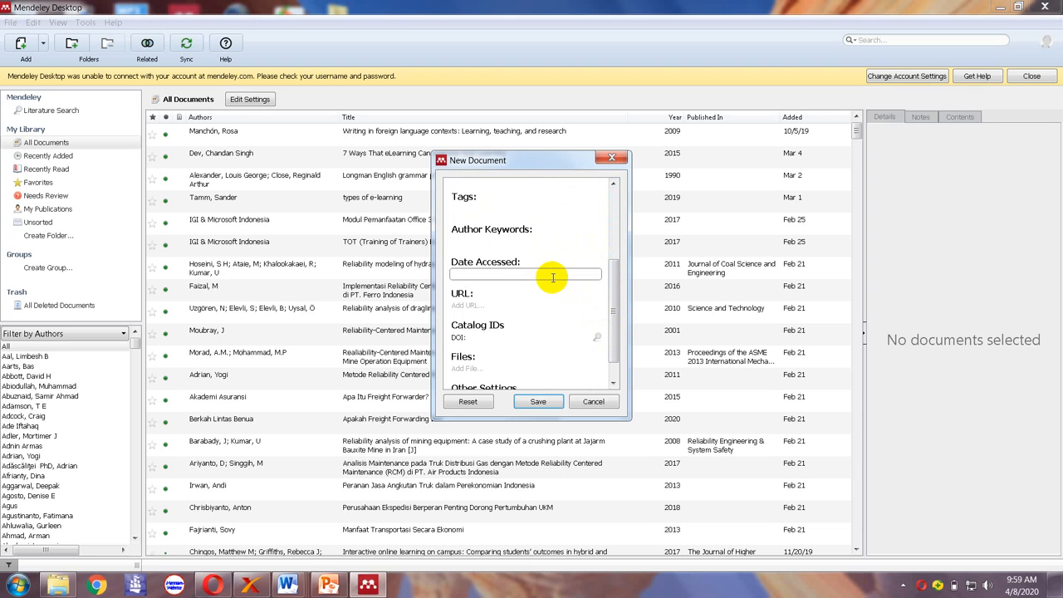
text(8 April 2020)
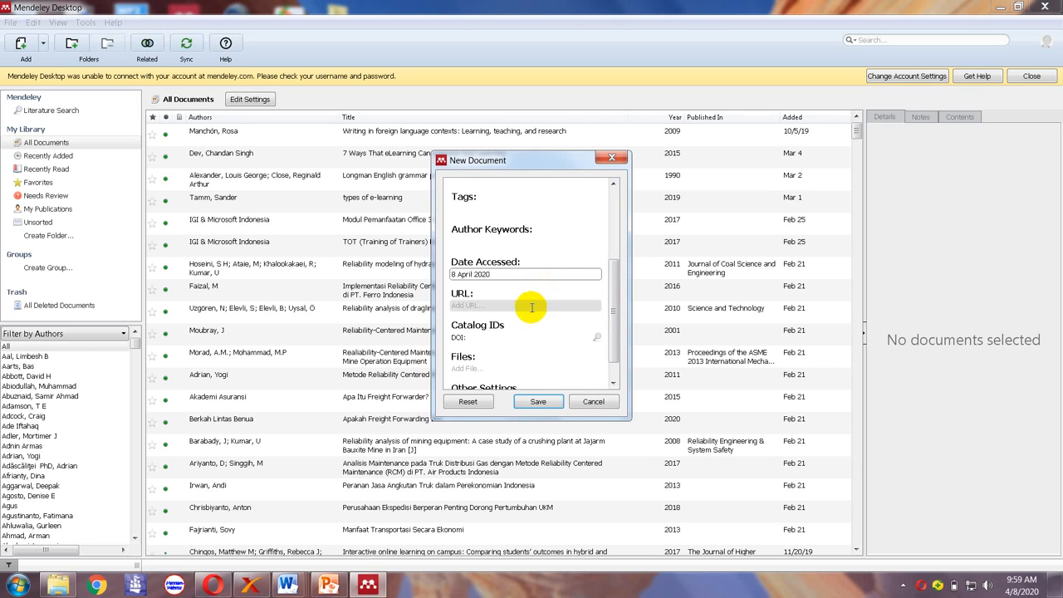
click(523, 307)
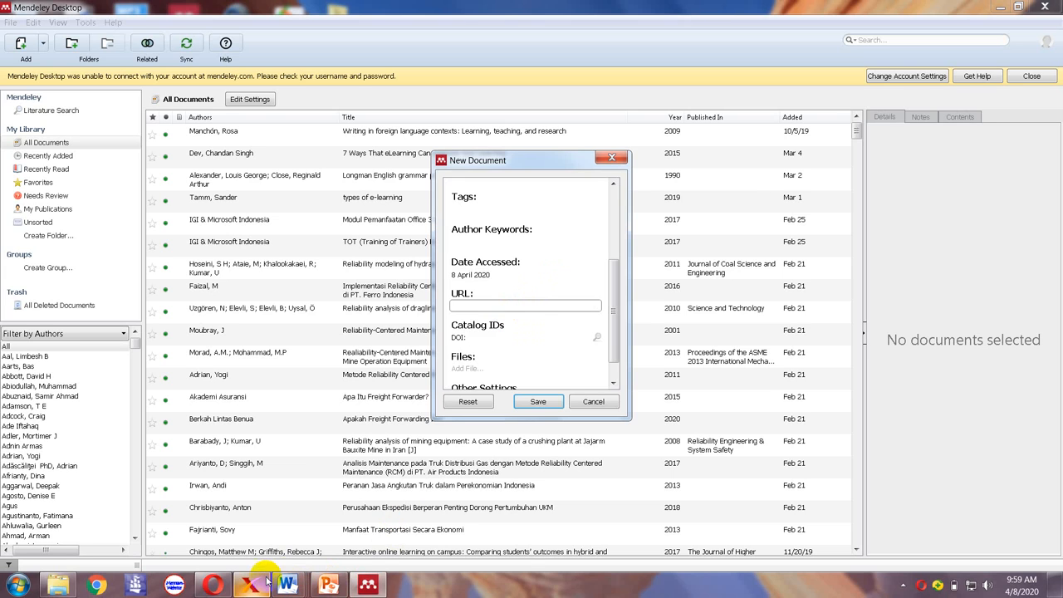
click(222, 587)
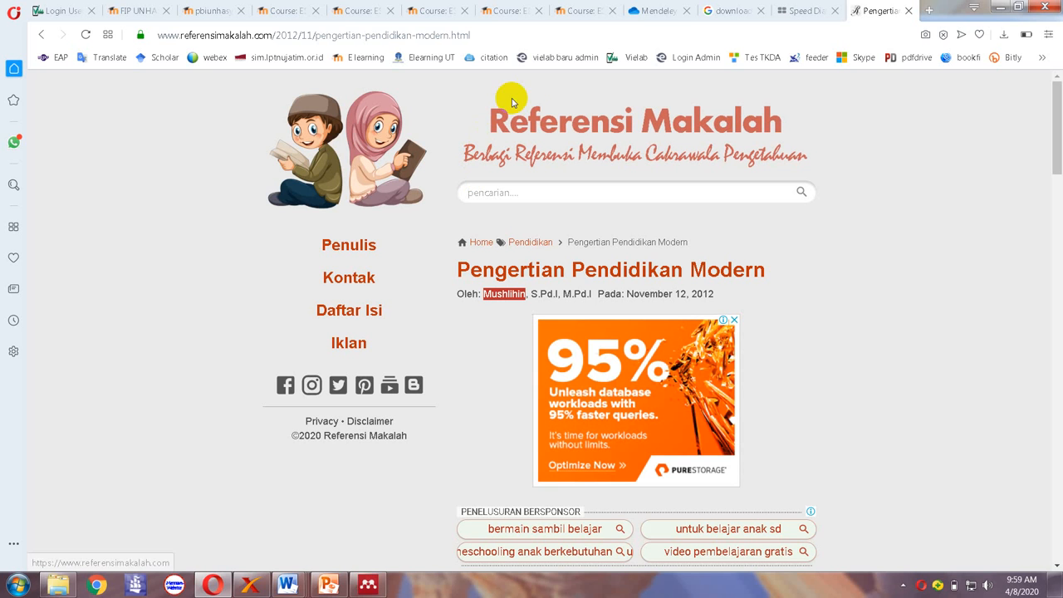
click(542, 35)
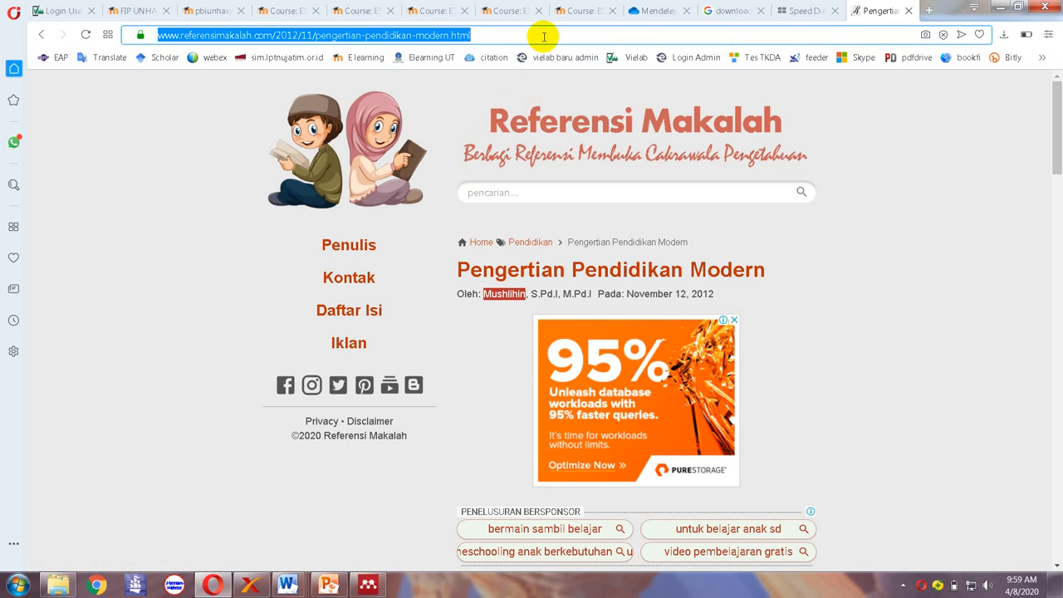
click(368, 585)
click(515, 399)
key(ctrl+v)
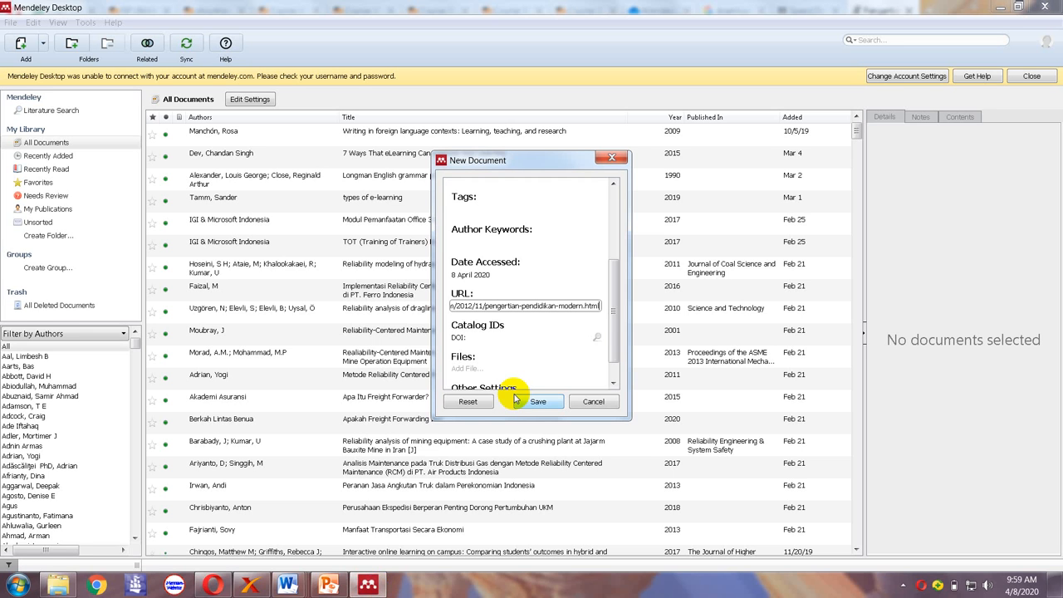
Review the remaining fields of the Web Page entry and save it to the Mendeley library.
click(612, 309)
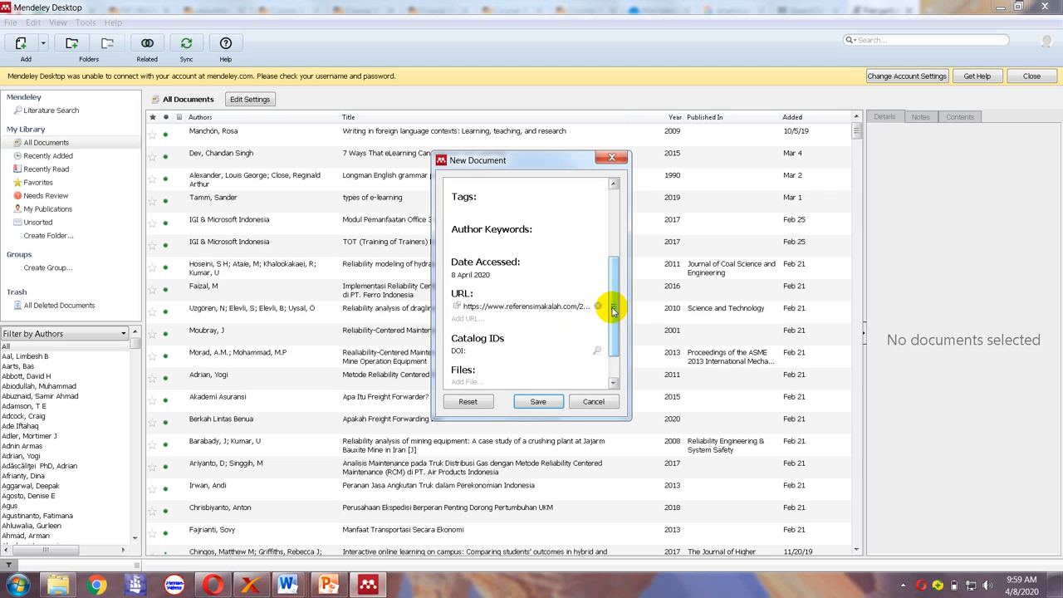
drag(612, 309, 612, 325)
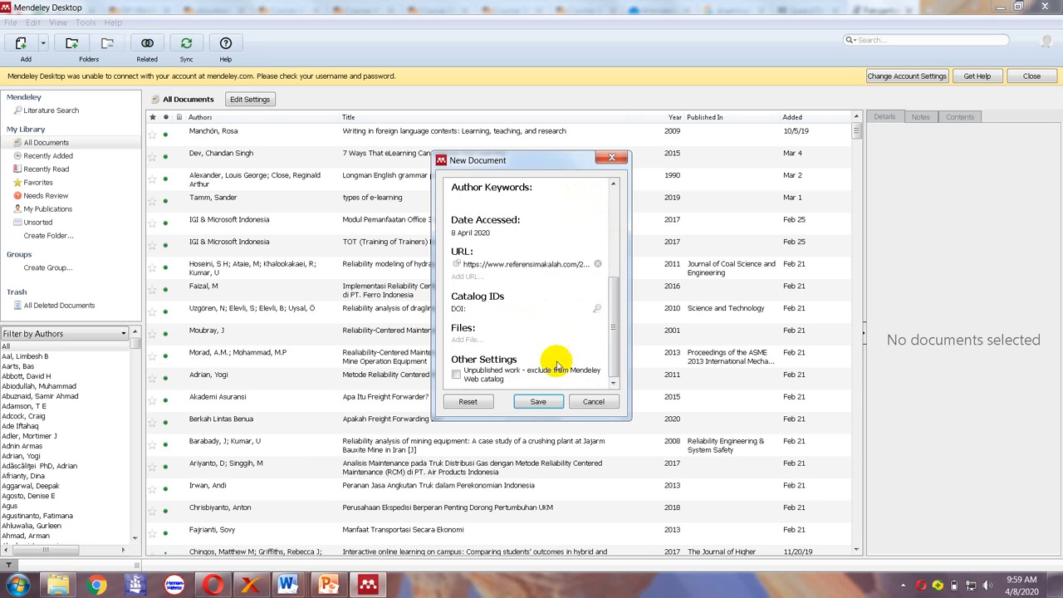
click(543, 401)
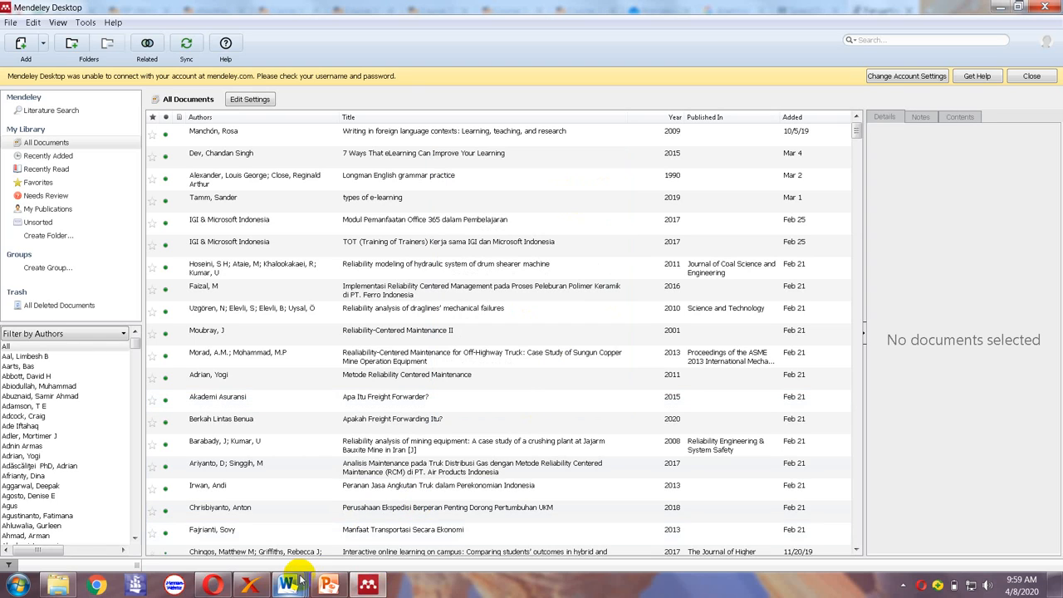
Switch to the Word document and write the article author's name after "menurut" in the body sentence.
mouse_move(286, 586)
click(975, 523)
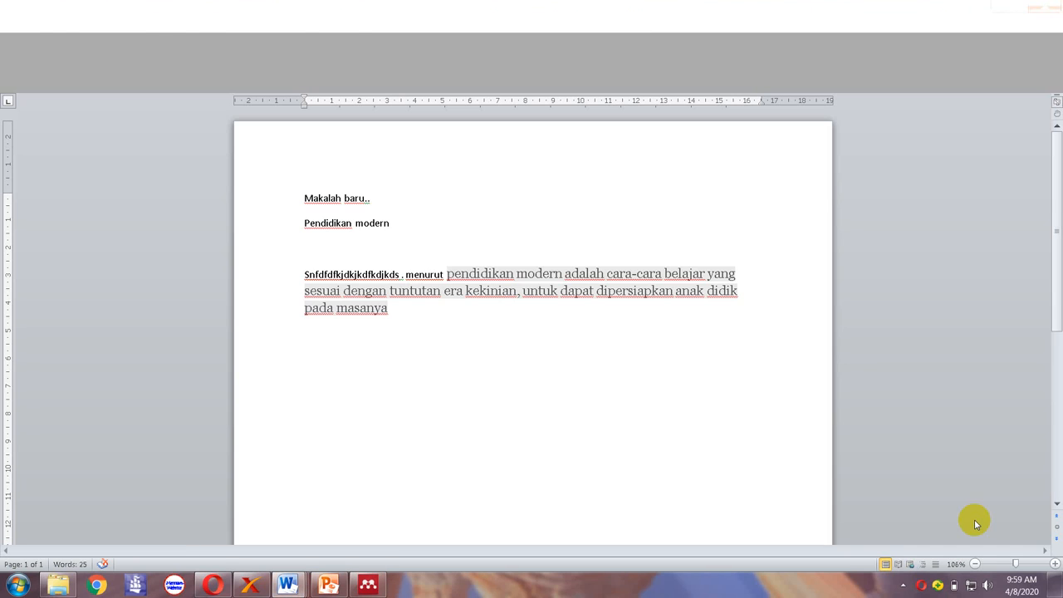
click(445, 274)
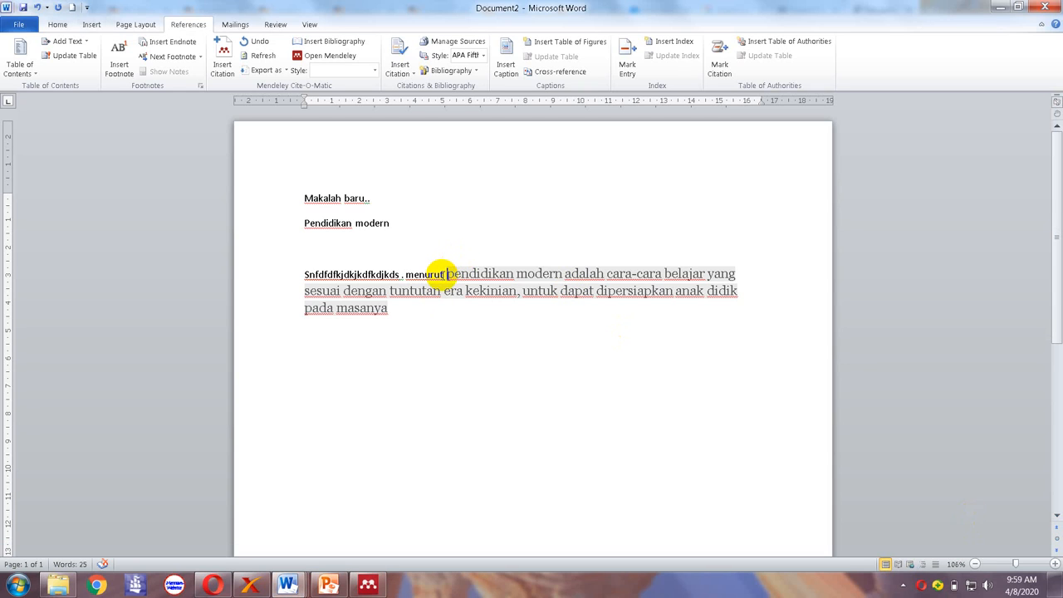
text(muslihin)
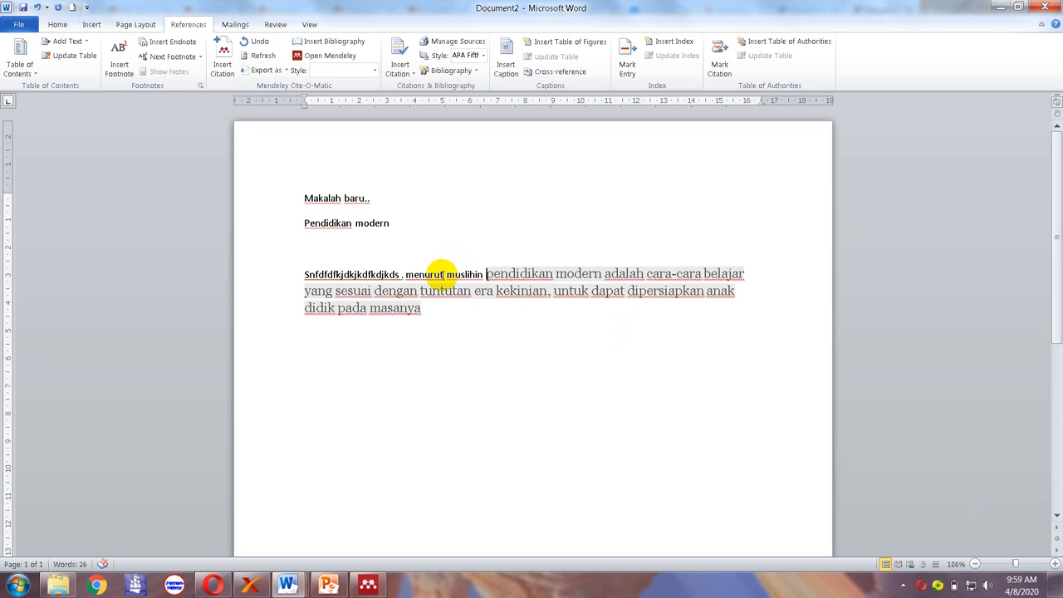
Try to cite the article by searching for its author, check the name's spelling in Opera and delete the wrong 2005 citation.
click(231, 70)
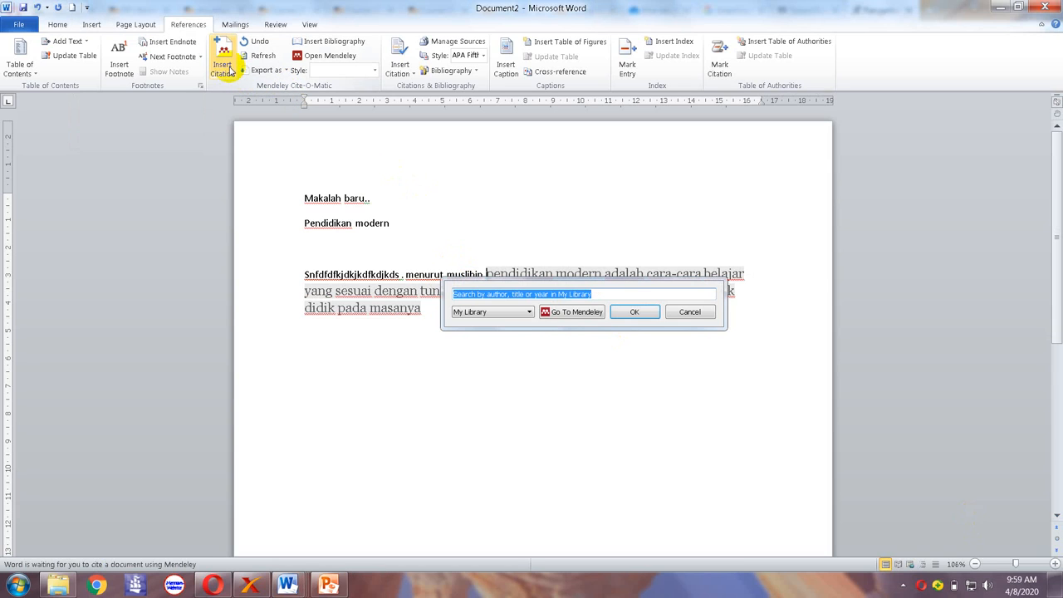
text(musl)
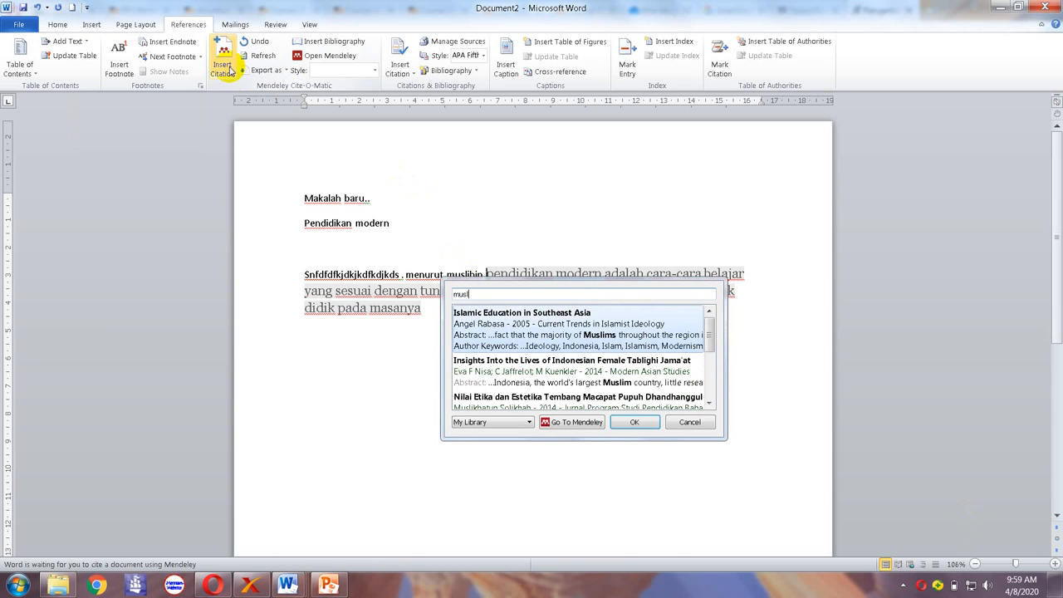
text(ih)
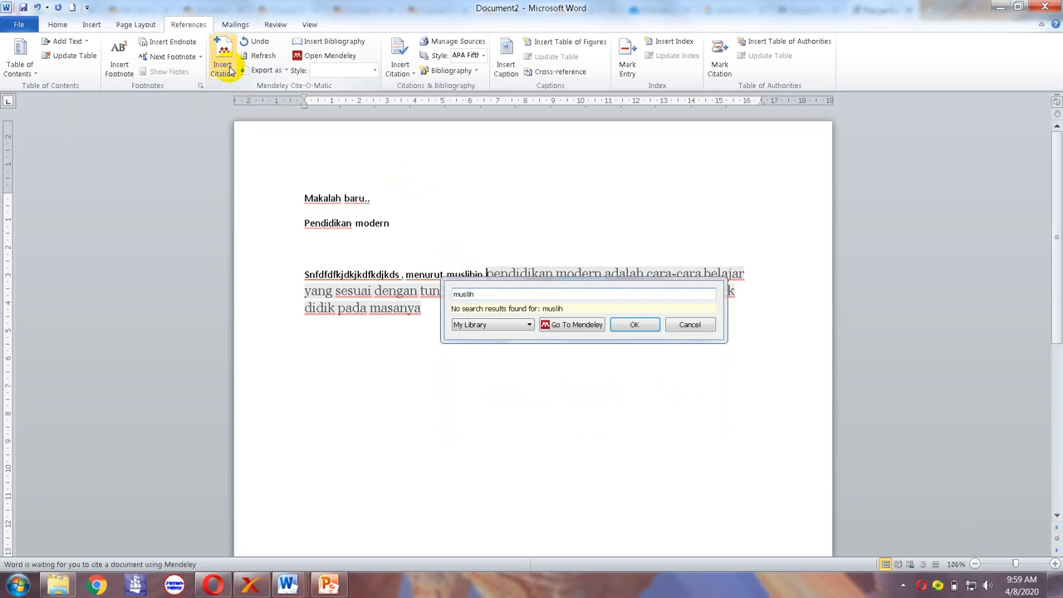
key(BackSpace)
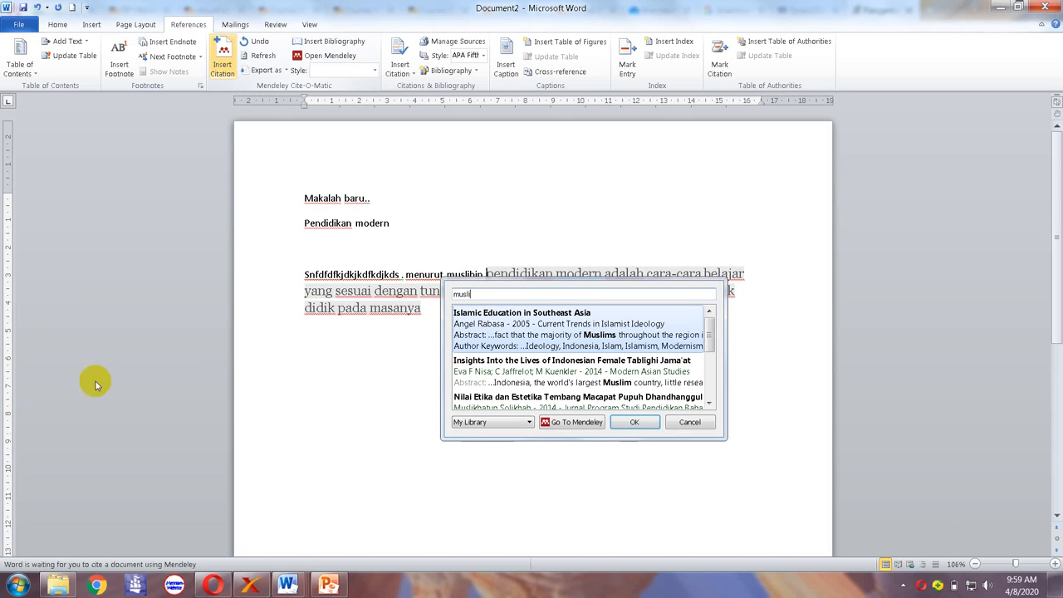
click(213, 584)
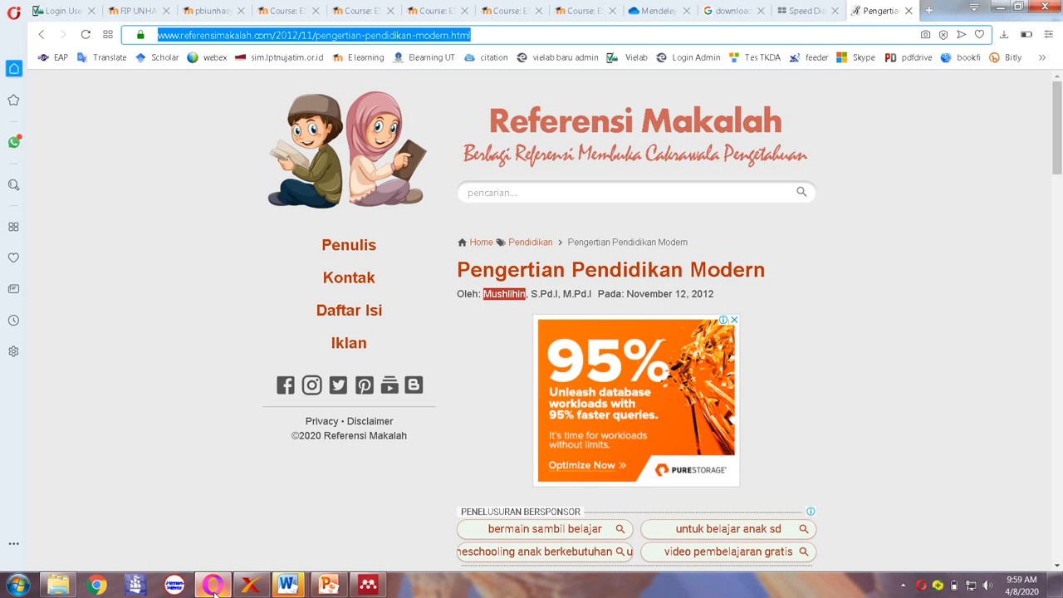
click(287, 584)
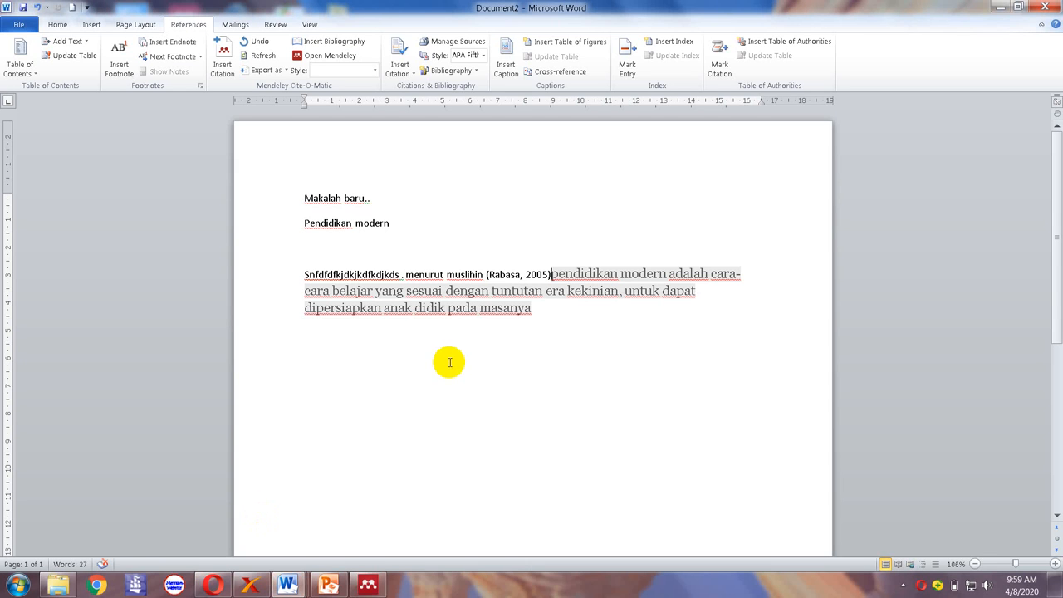
key(BackSpace)
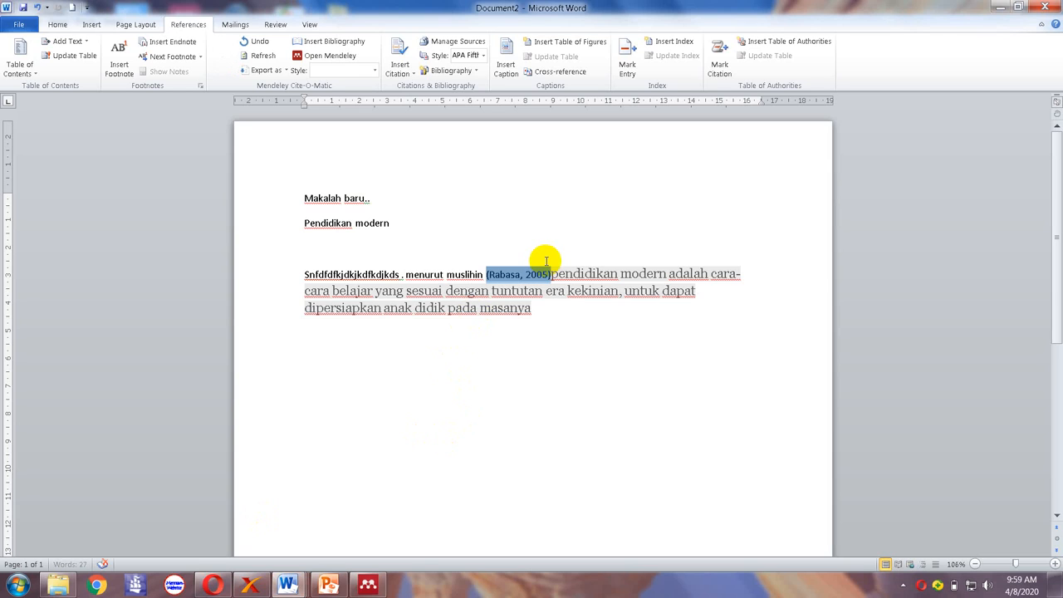
key(BackSpace)
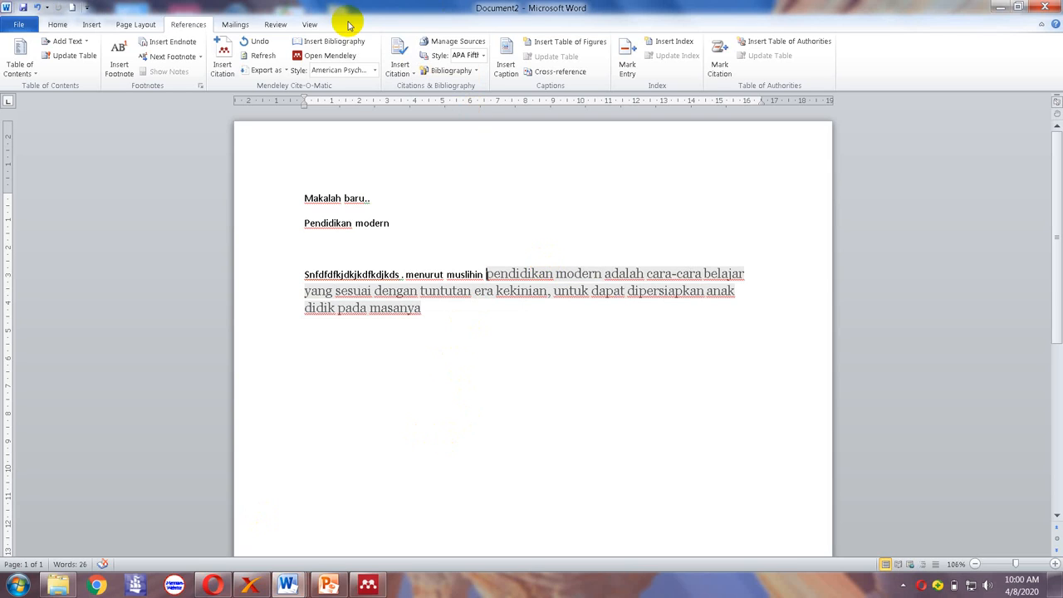
Insert a Mendeley citation of "Pengertian Pendidikan Modern" (2012) after the author's name, finding it with the corrected spelling.
click(224, 53)
text(mush)
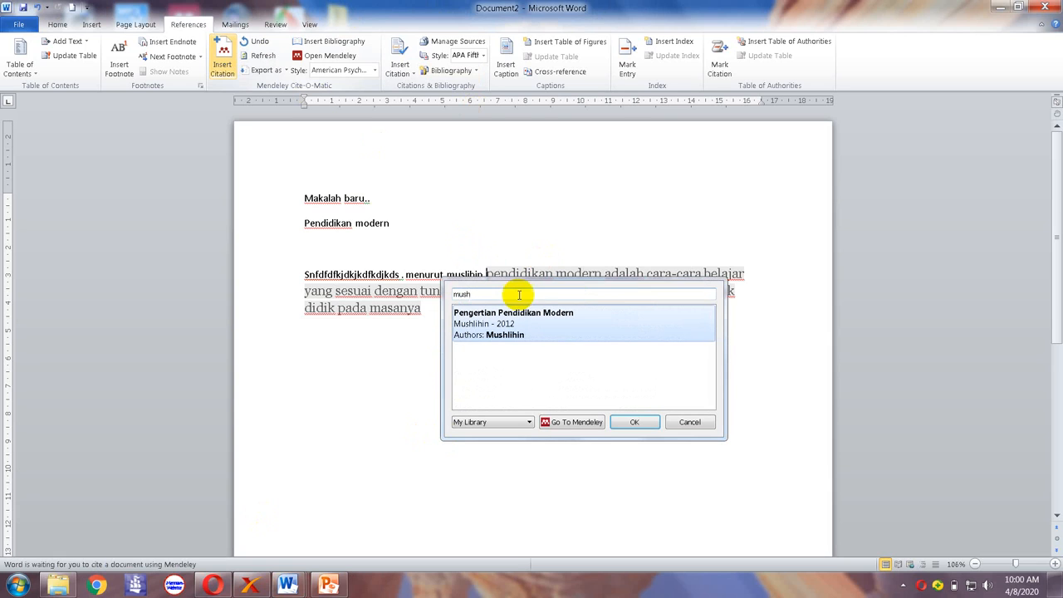
click(544, 326)
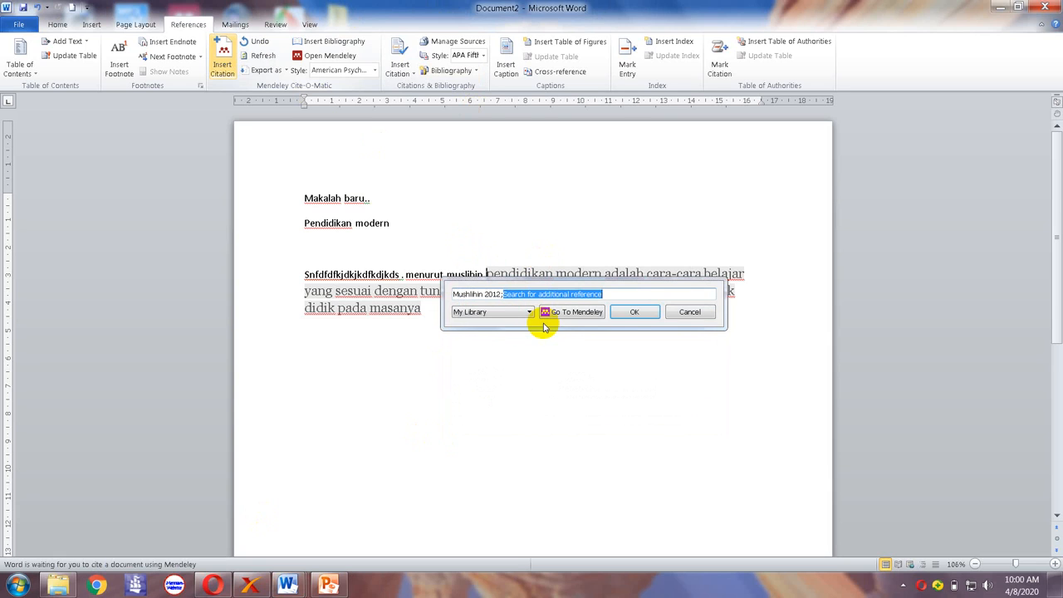
click(631, 312)
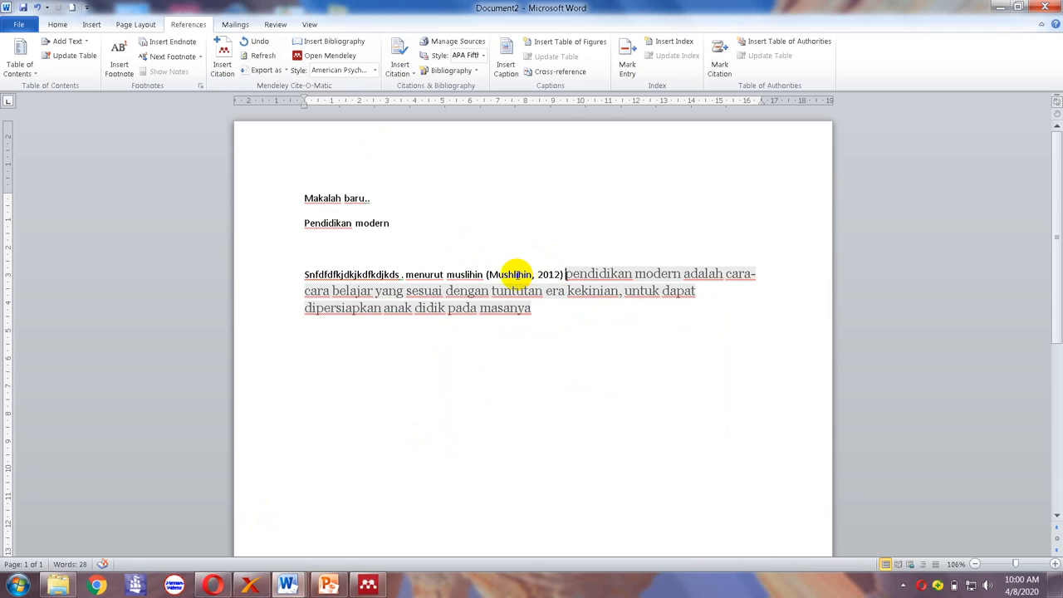
Remove the author's name from the in-text citation, leaving (2012), and keep the manual edit.
double_click(517, 273)
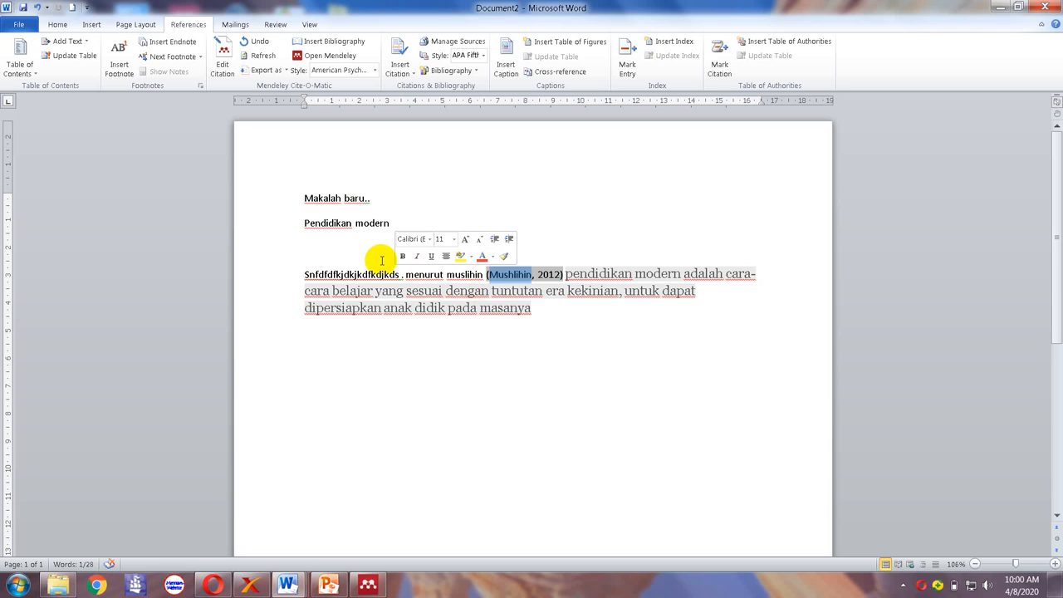
key(Delete)
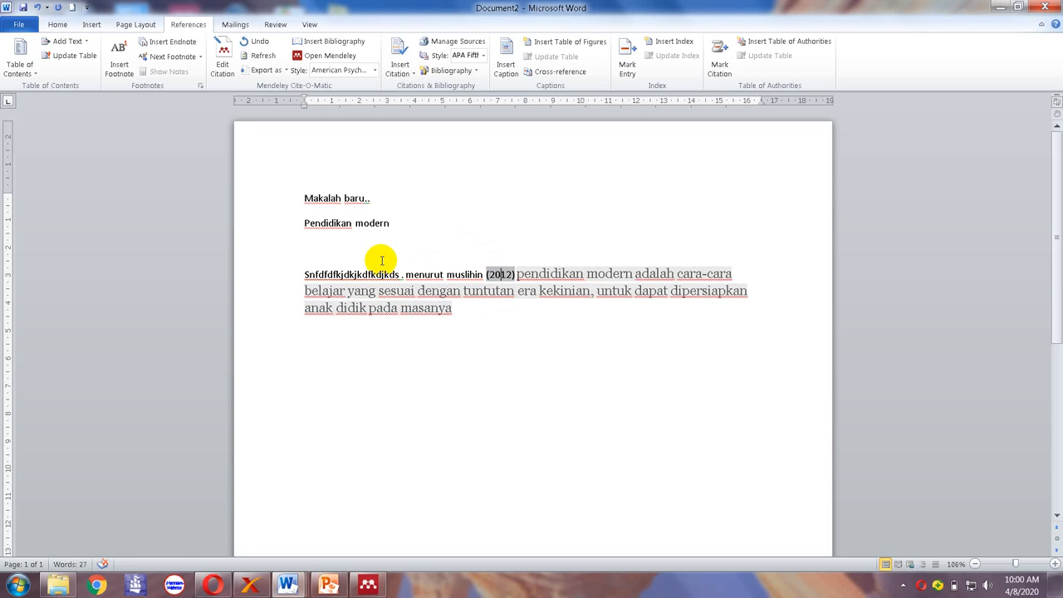
click(381, 261)
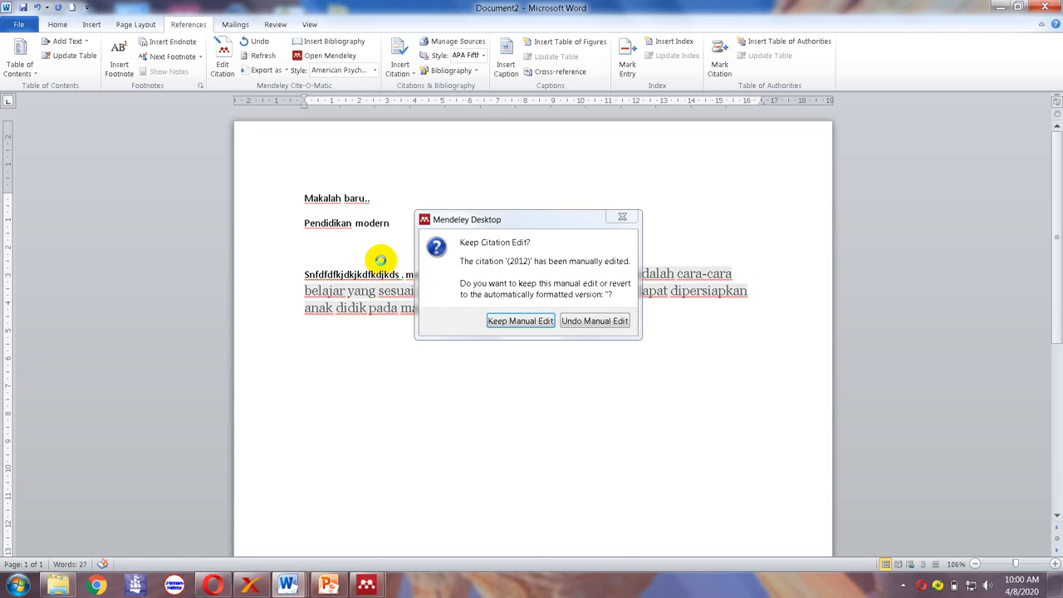
click(520, 320)
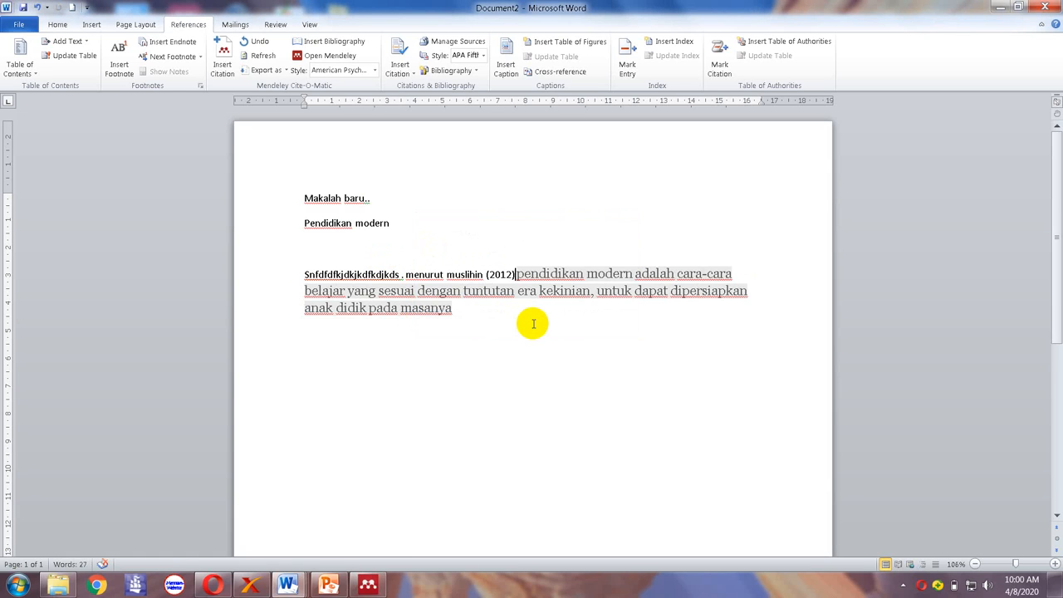
Add a comma after the (2012) citation and a full stop after "masanya" at the end of the sentence.
text(, )
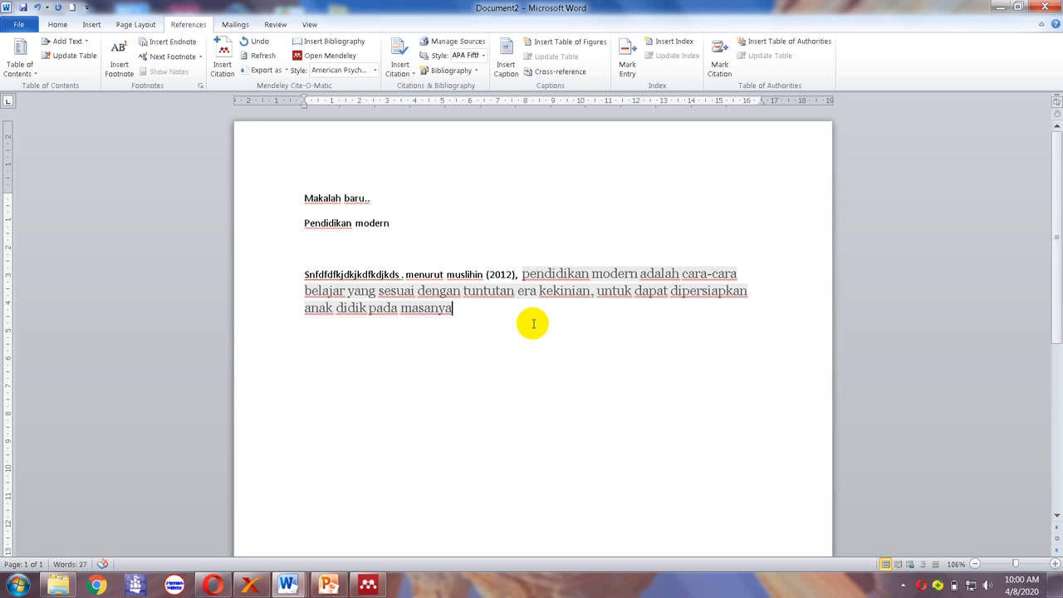
text(.)
key(shift+Up)
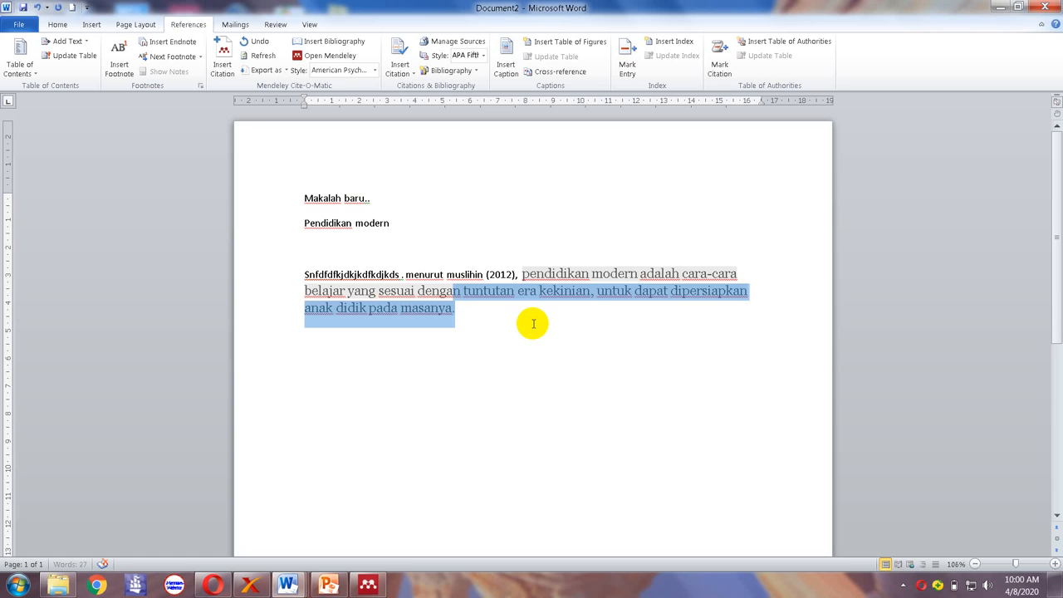
key(shift+Up)
key(ctrl+shift+Right)
key(ctrl+shift+Right)
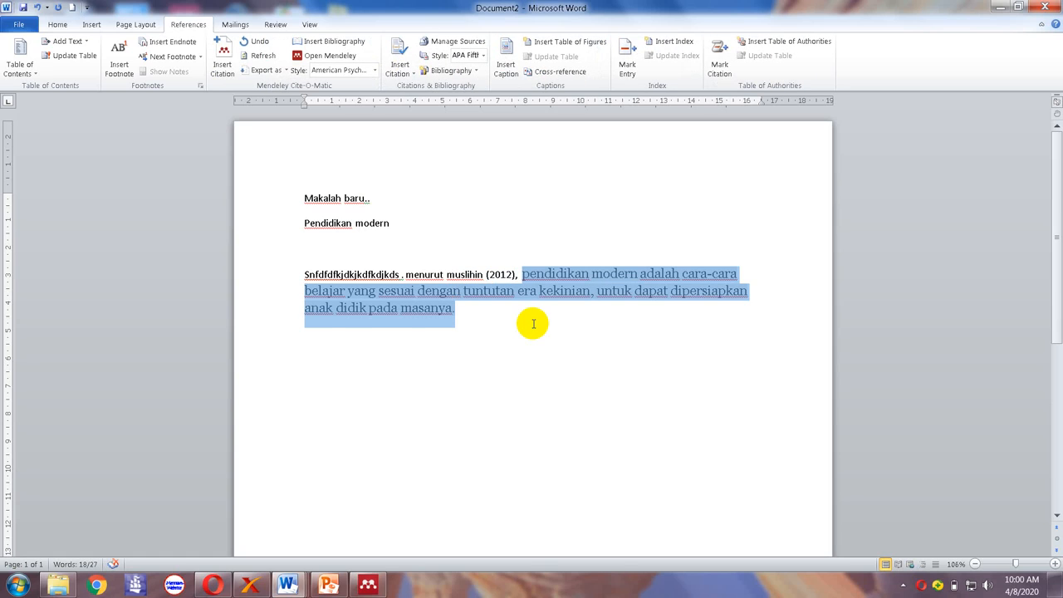
click(533, 324)
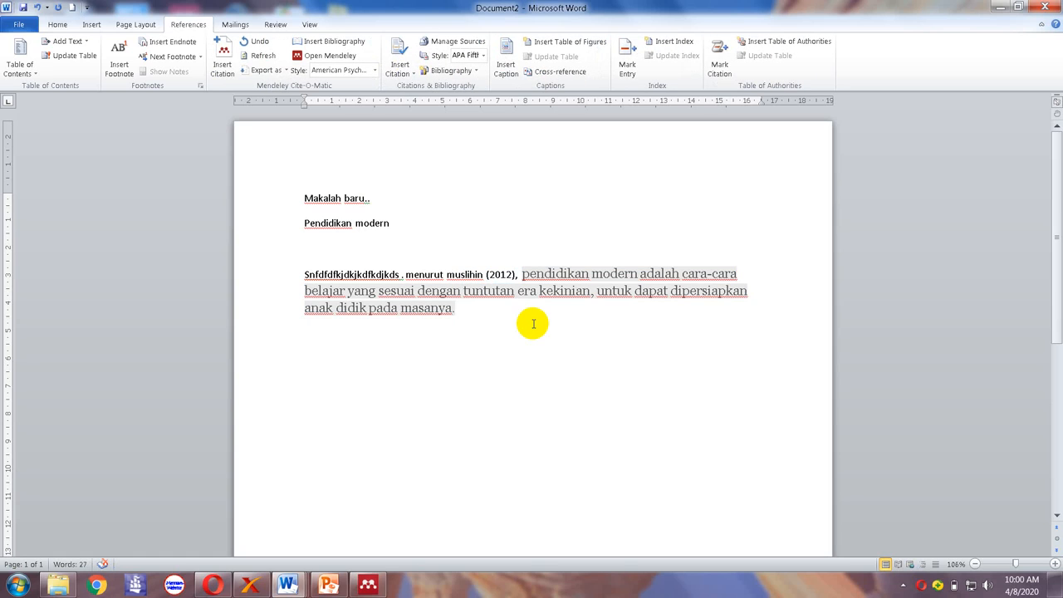
Capitalise the word "menurut" before the author's name so it reads "Menurut".
key(Up)
key(Up)
key(Up)
key(ctrl+Right)
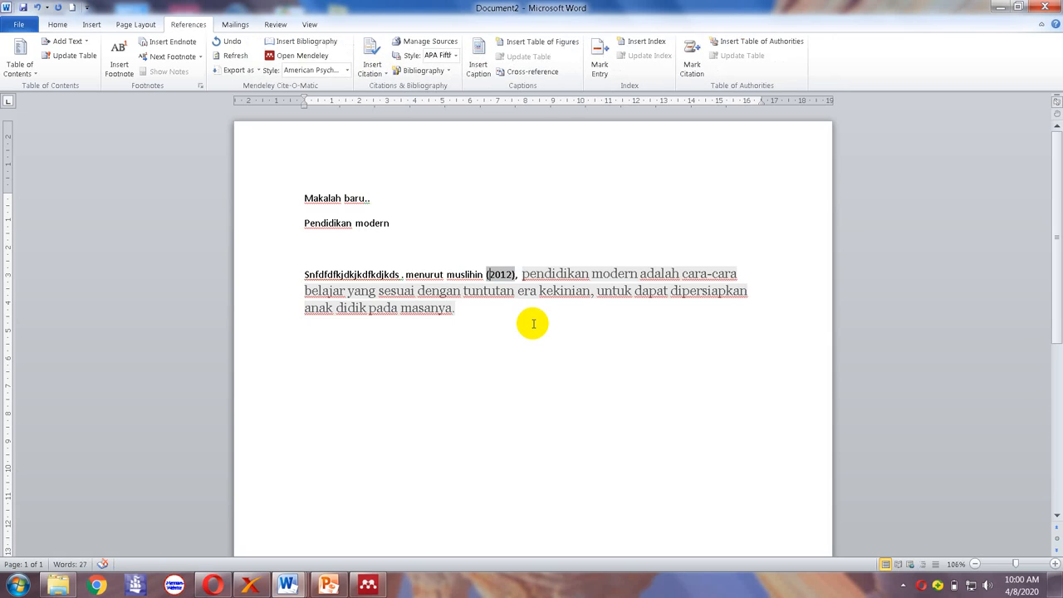
key(ctrl+Left)
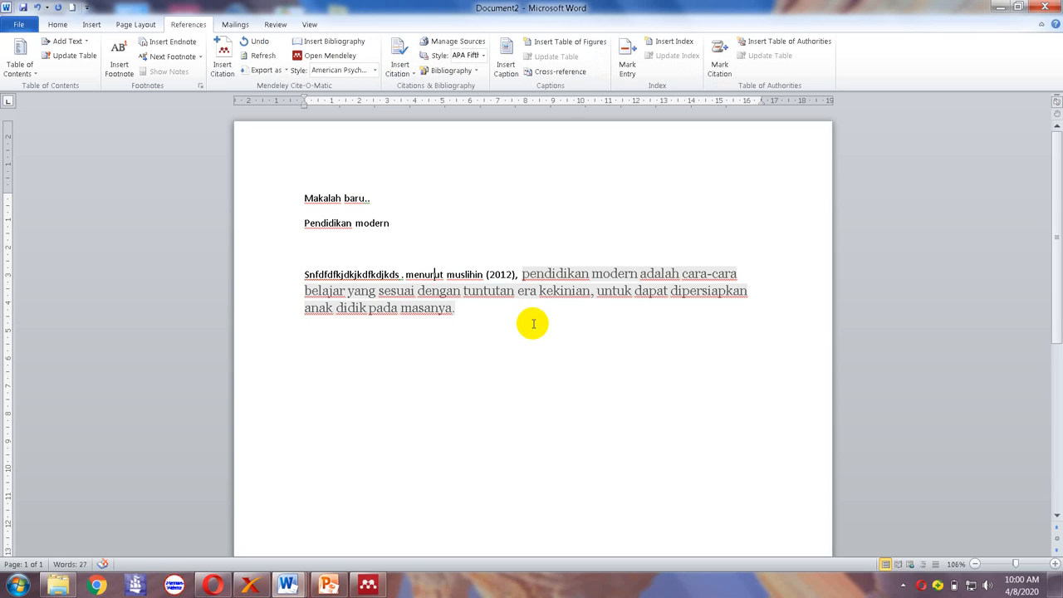
key(ctrl+Right)
key(ctrl+Right)
key(ctrl+Right)
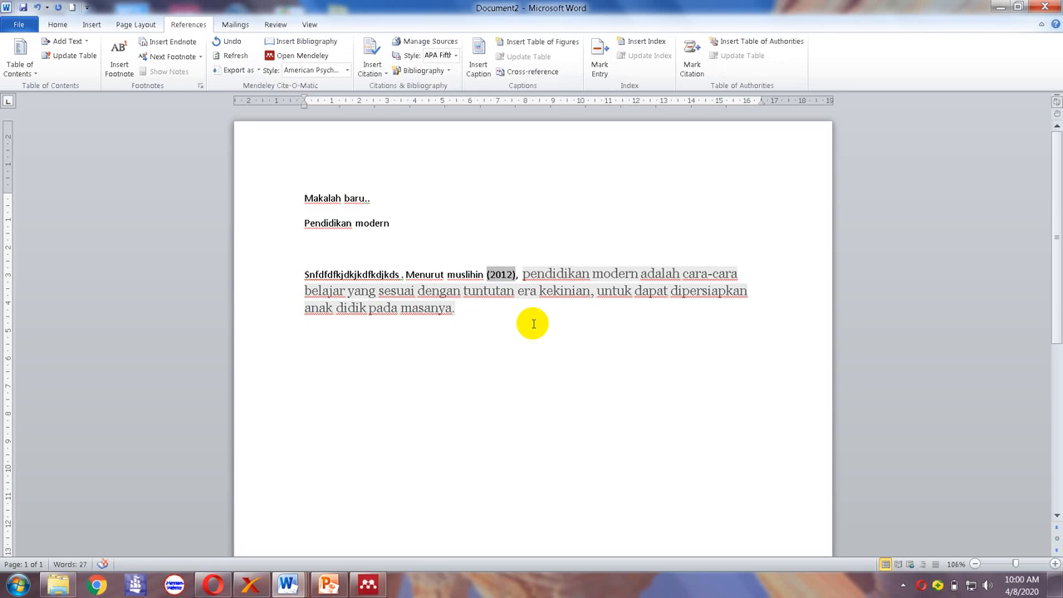
Copy the sentence beginning "pendidikan modern adalah cara-cara belajar" and paste it as a new paragraph below the original.
key(ctrl+Right)
key(shift+Down)
key(shift+Down)
key(shift+Left)
key(ctrl+c)
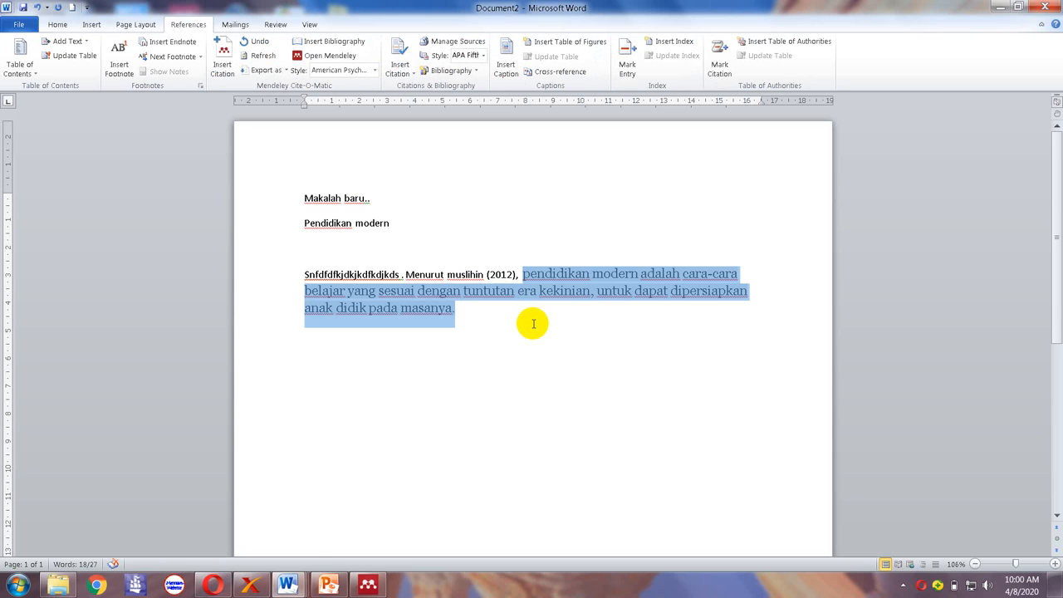
key(Down)
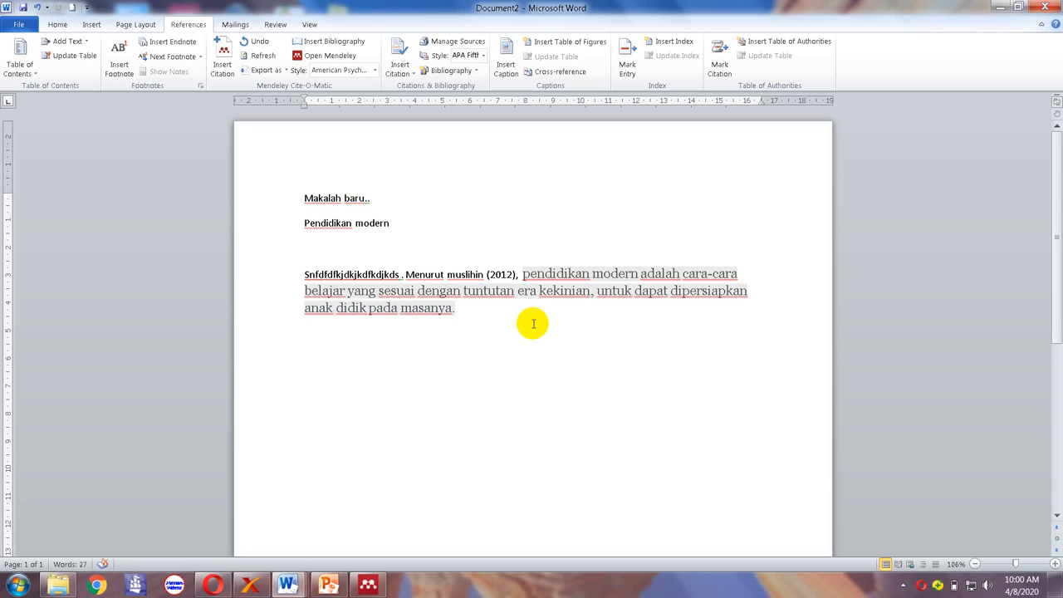
key(Return)
key(ctrl+v)
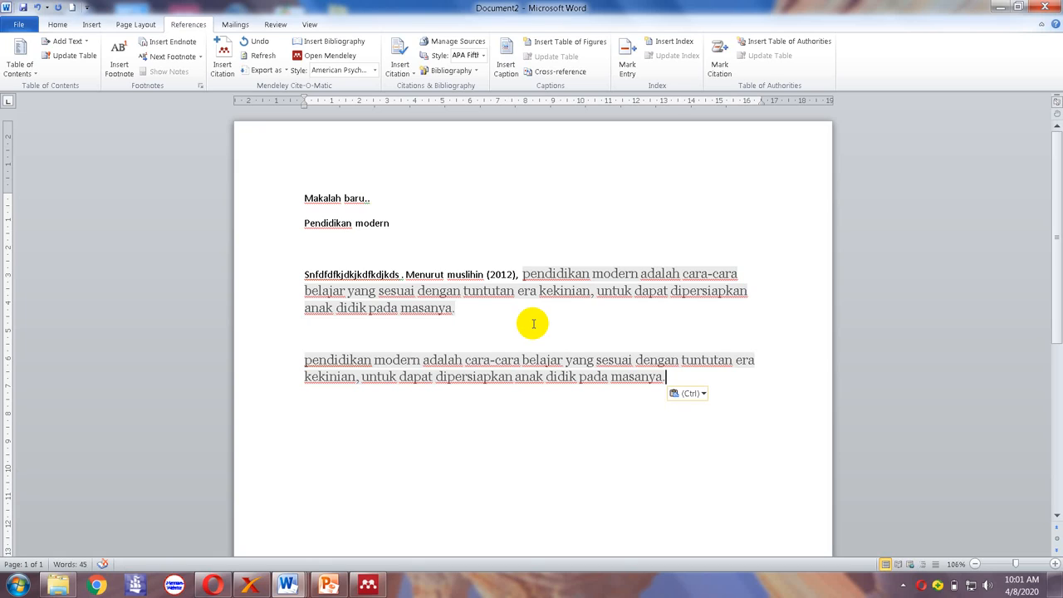
Insert a Mendeley citation of "Pengertian Pendidikan Modern" (2012) before the full stop of the copied sentence.
key(BackSpace)
click(233, 60)
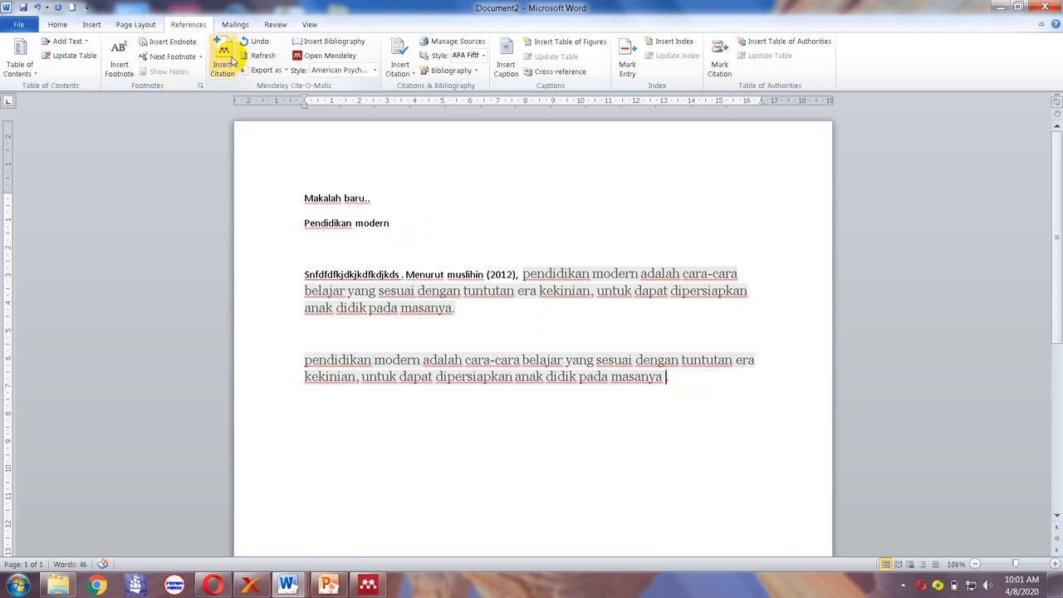
text(mush)
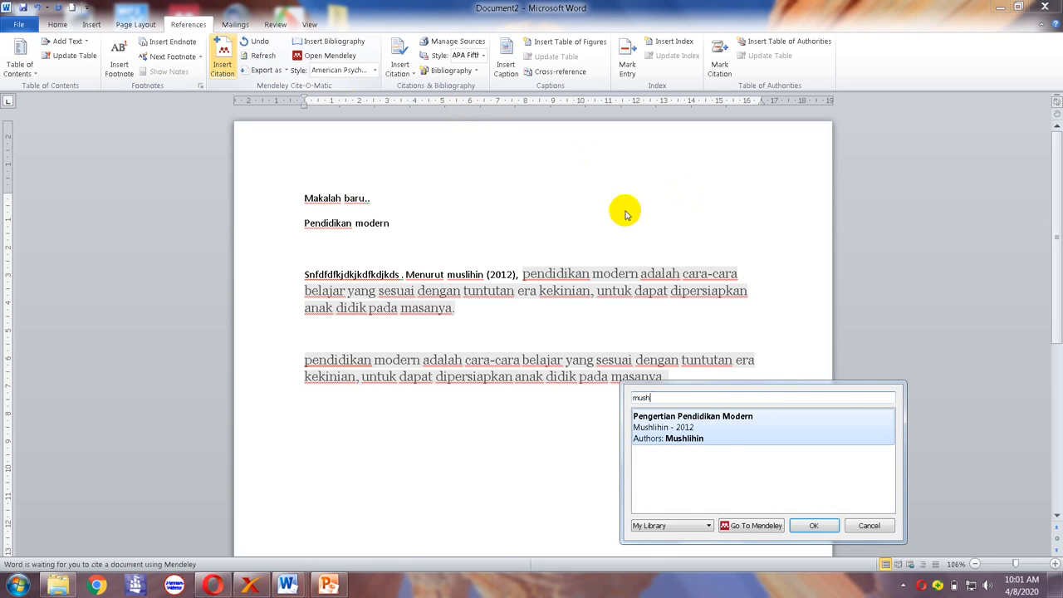
click(719, 433)
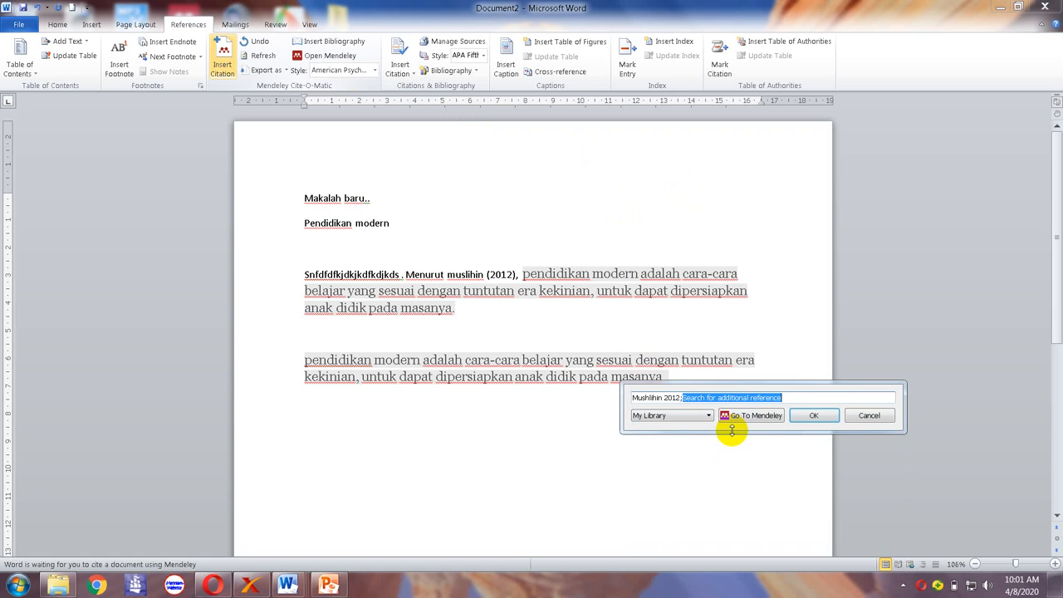
click(818, 417)
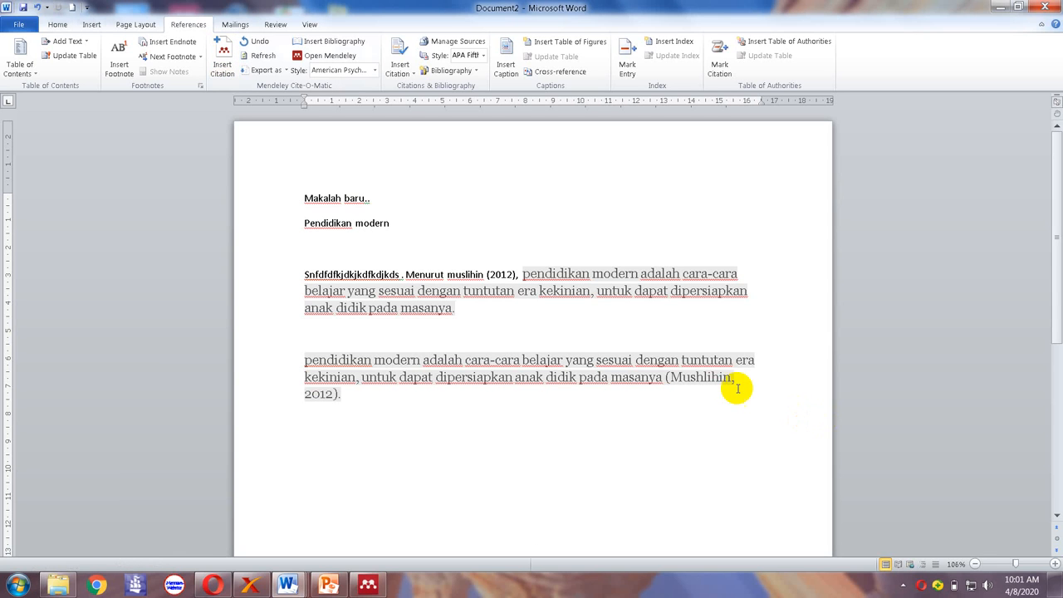
click(359, 399)
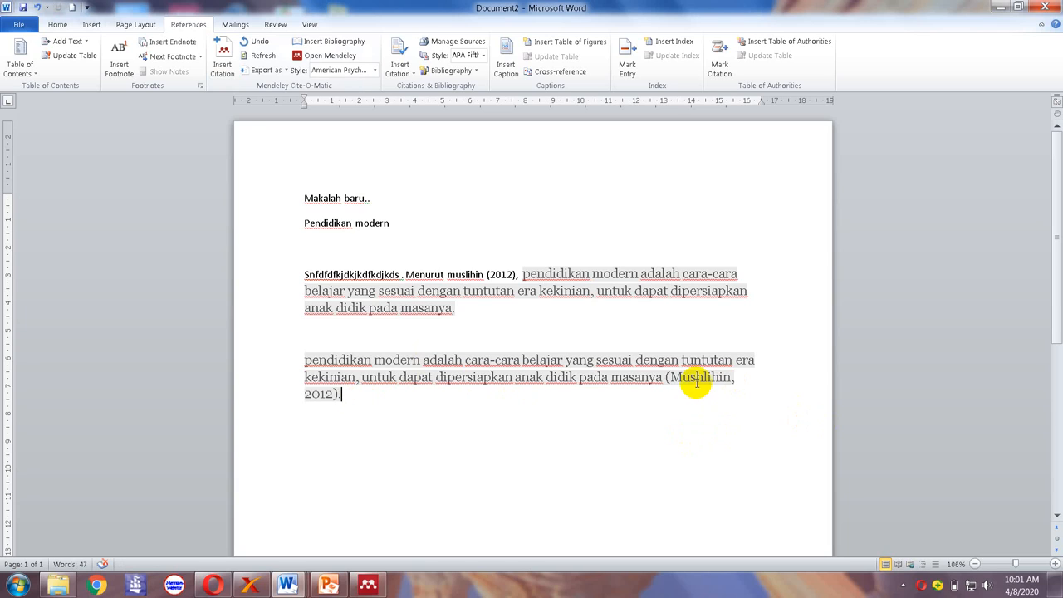
click(695, 381)
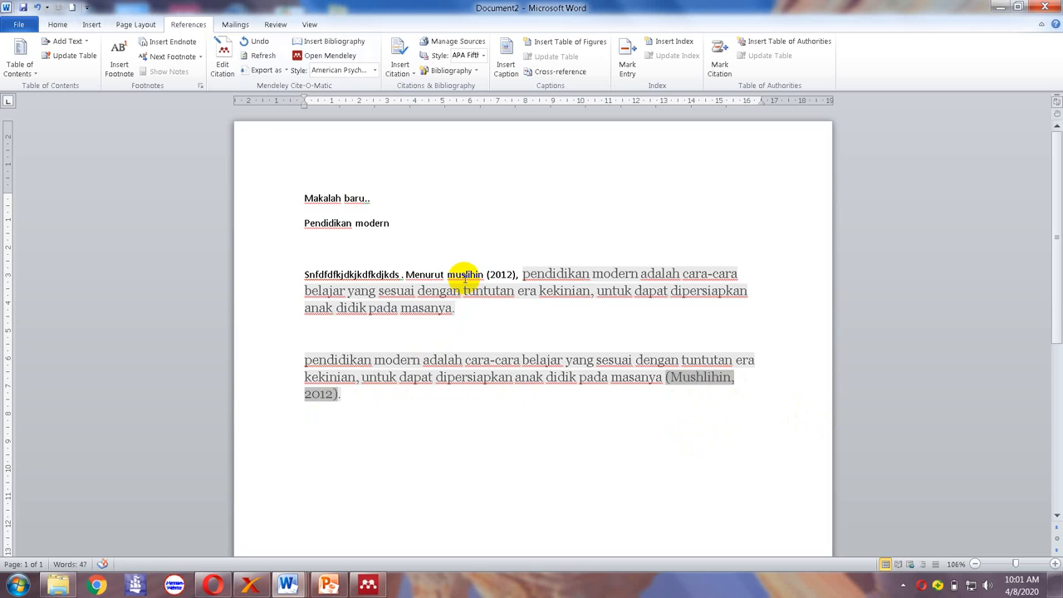
double_click(465, 274)
click(475, 325)
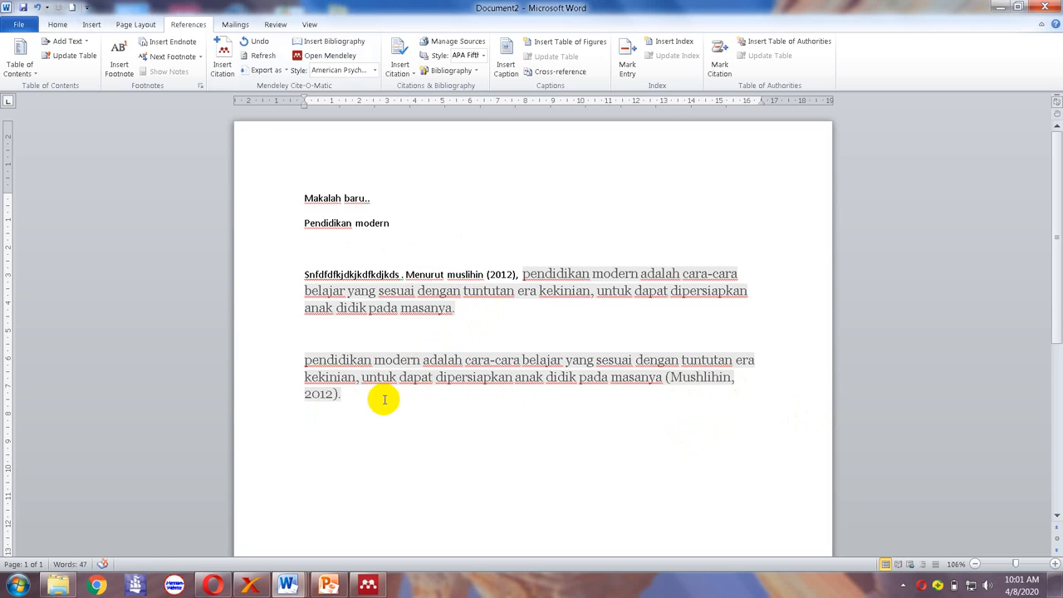
Start a new page after the second paragraph and enter the heading "daftar pustaka" followed by blank space.
key(Return)
key(ctrl+Return)
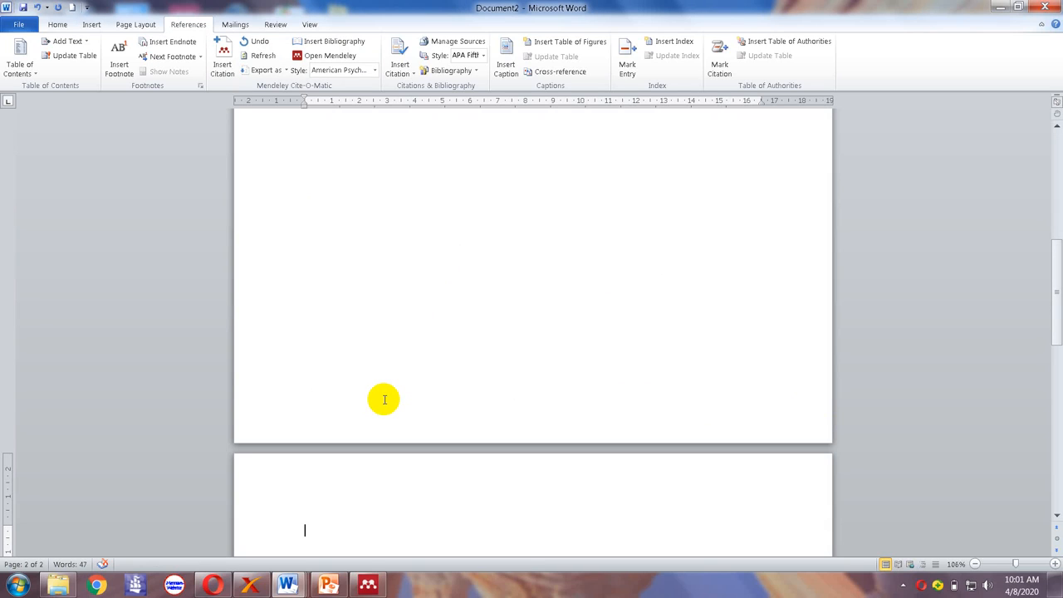
text(daftar pustak)
key(Return)
key(Return)
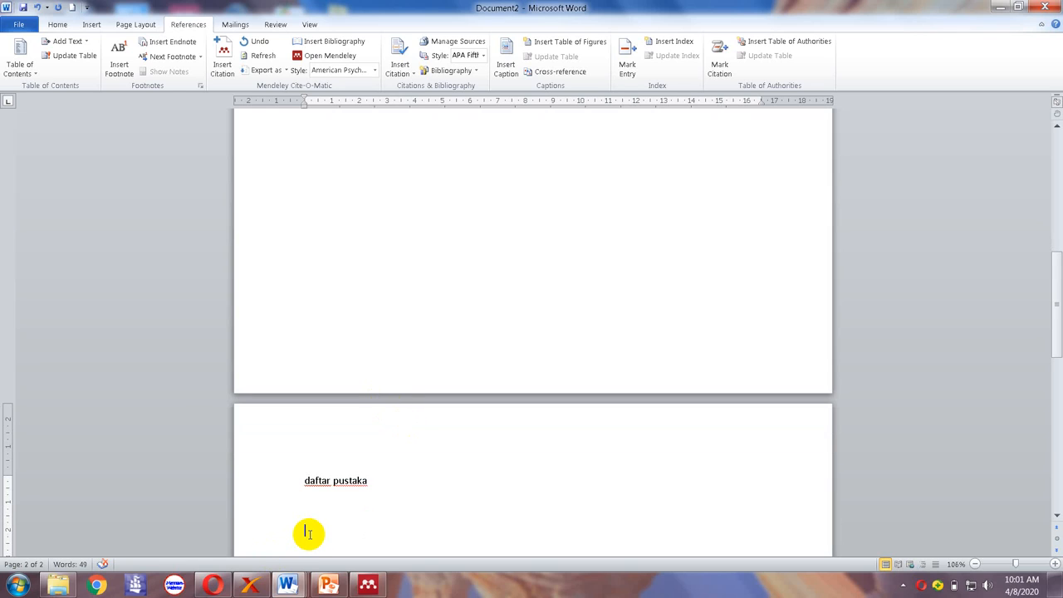
Insert the Mendeley bibliography below the "daftar pustaka" heading.
click(335, 43)
scroll(742, 423, down, 2)
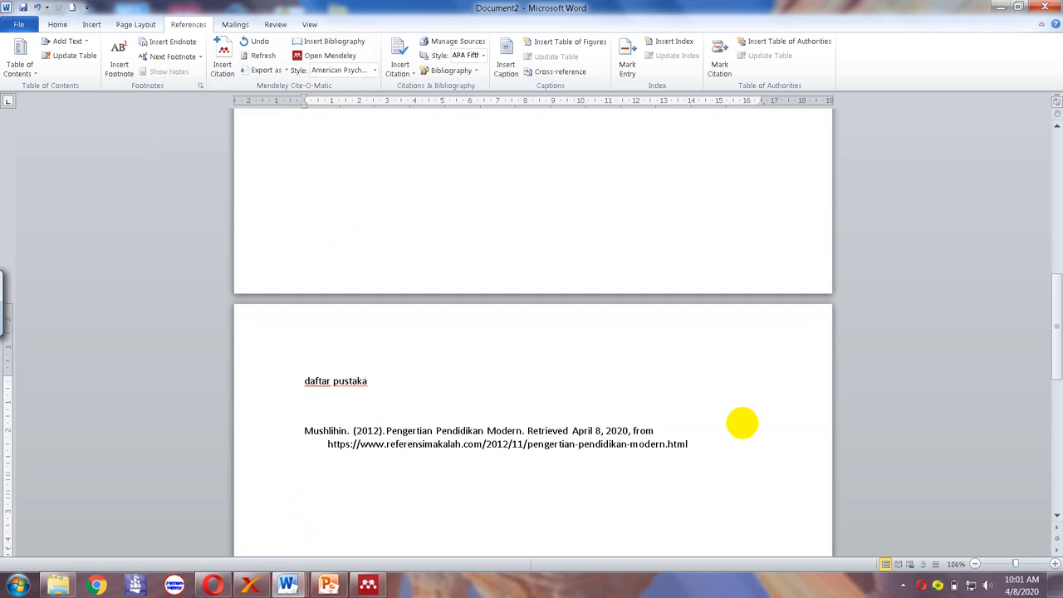
scroll(741, 423, down, 2)
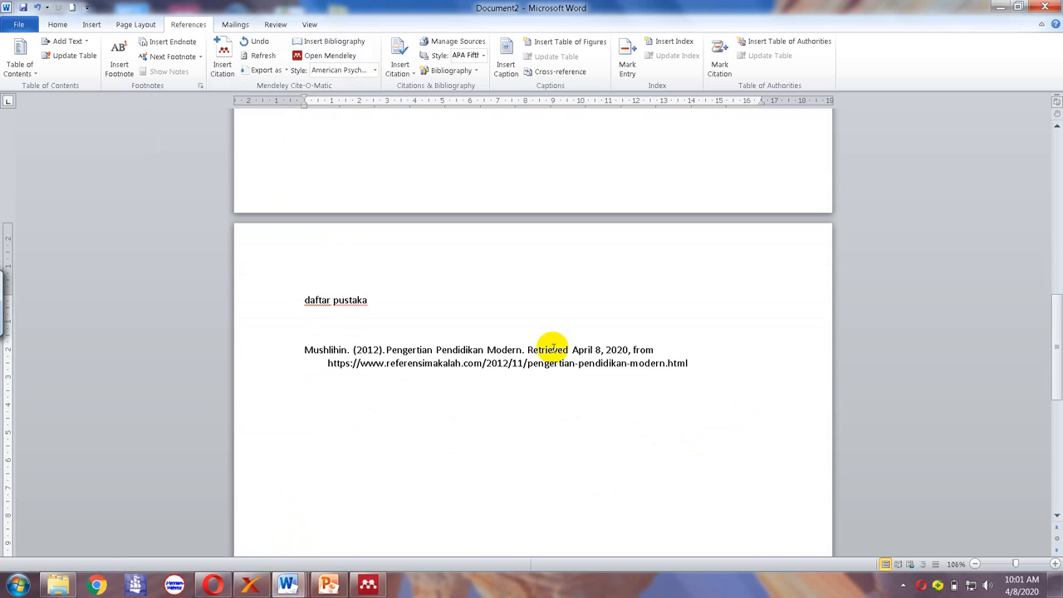
click(502, 350)
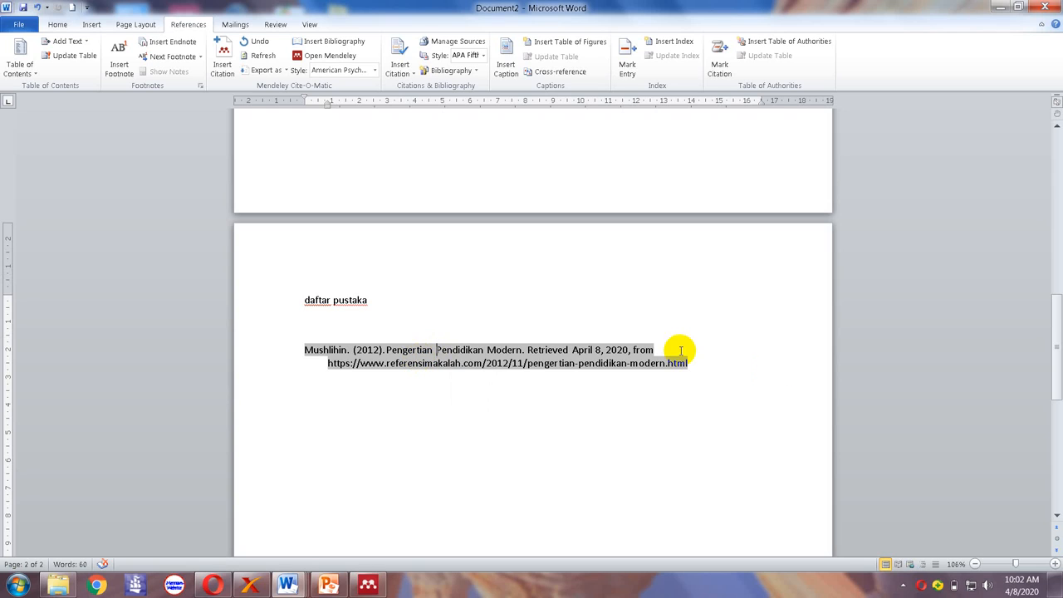
click(747, 368)
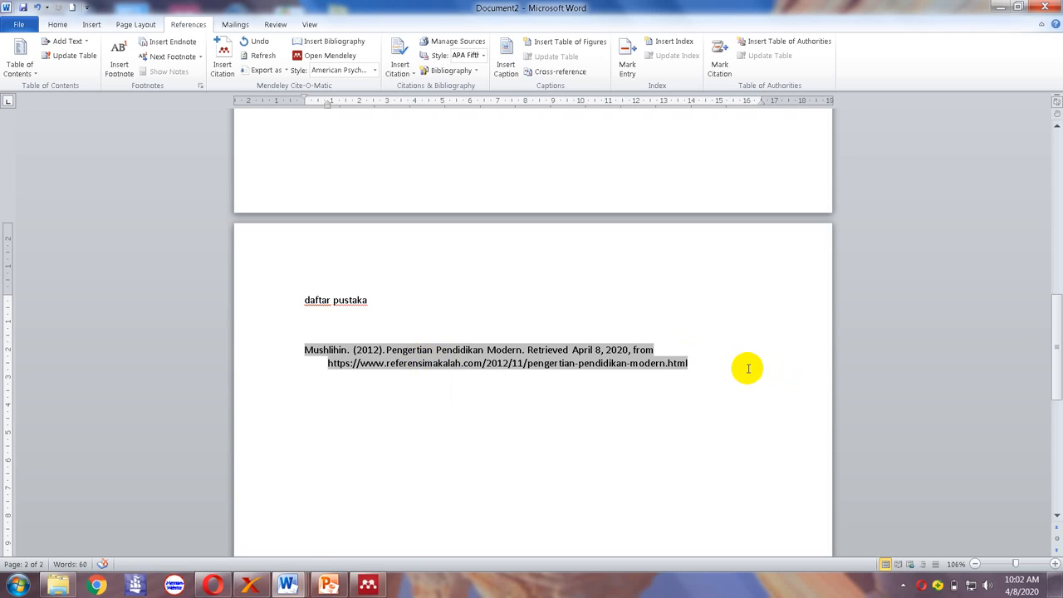
scroll(748, 369, up, 5)
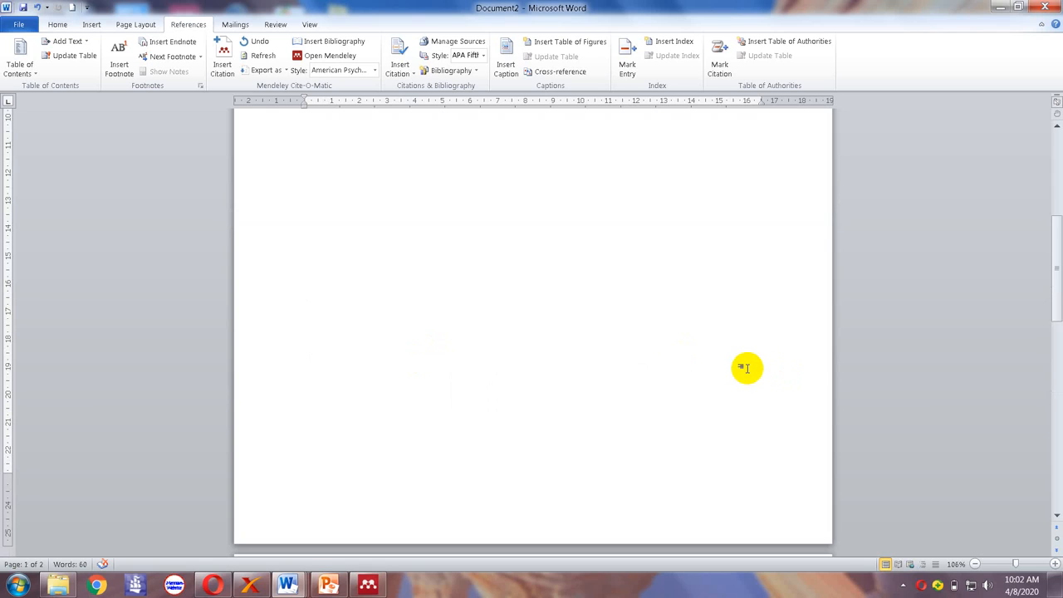
key(Page_Down)
key(Page_Up)
key(Page_Up)
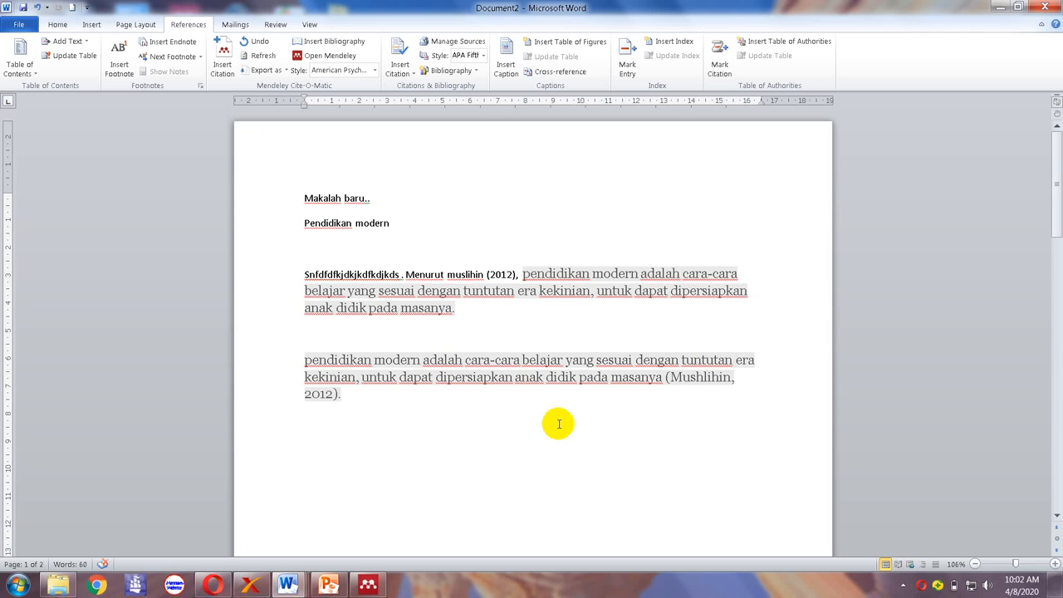
Switch to the Opera browser, open Google Scholar in a new tab and search for "pendidikan modern".
click(214, 587)
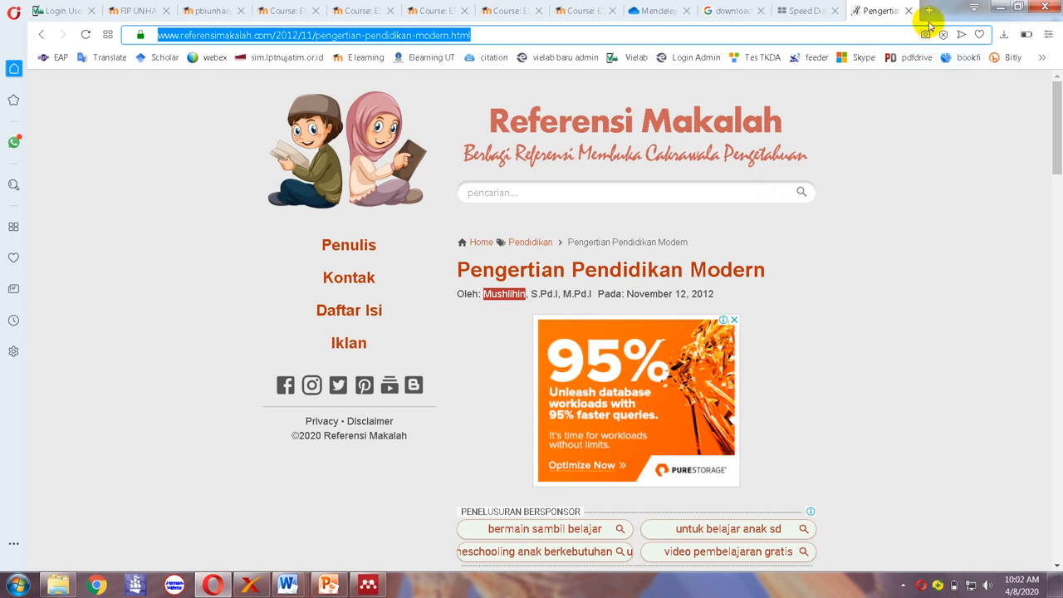
click(930, 11)
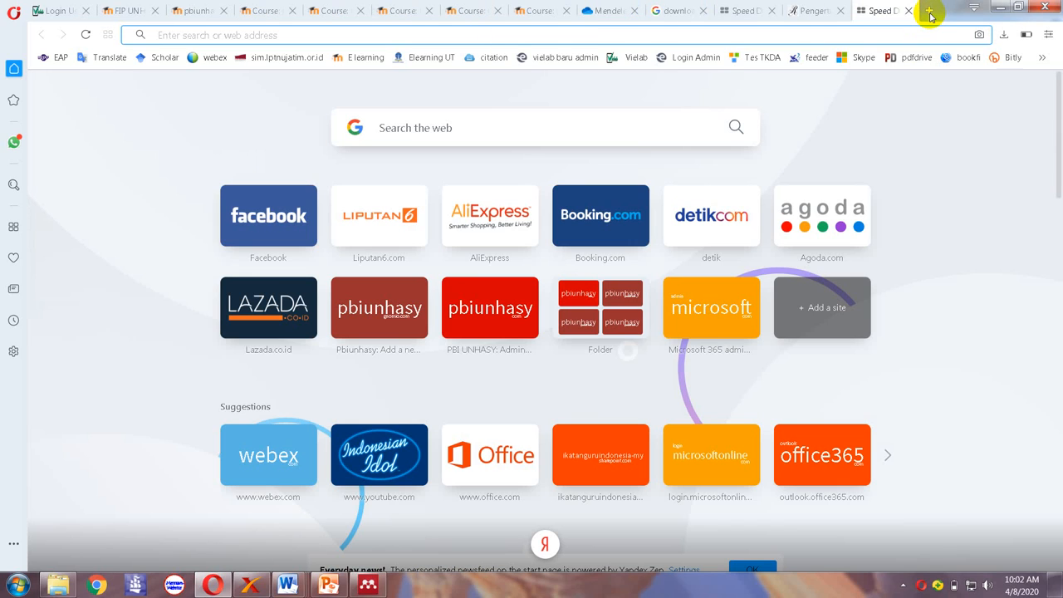
click(153, 59)
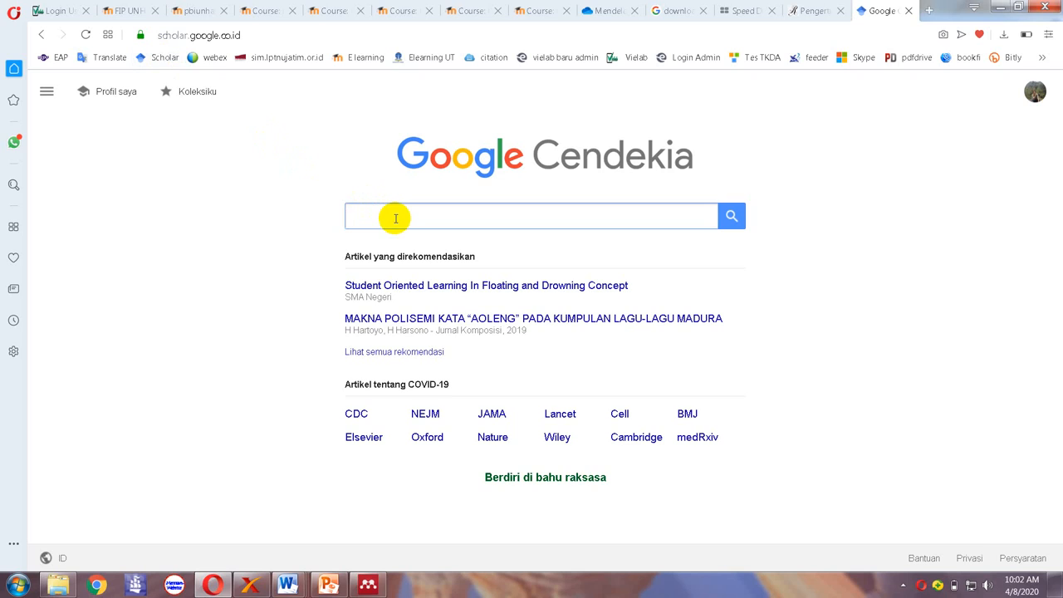
text(ndidikan)
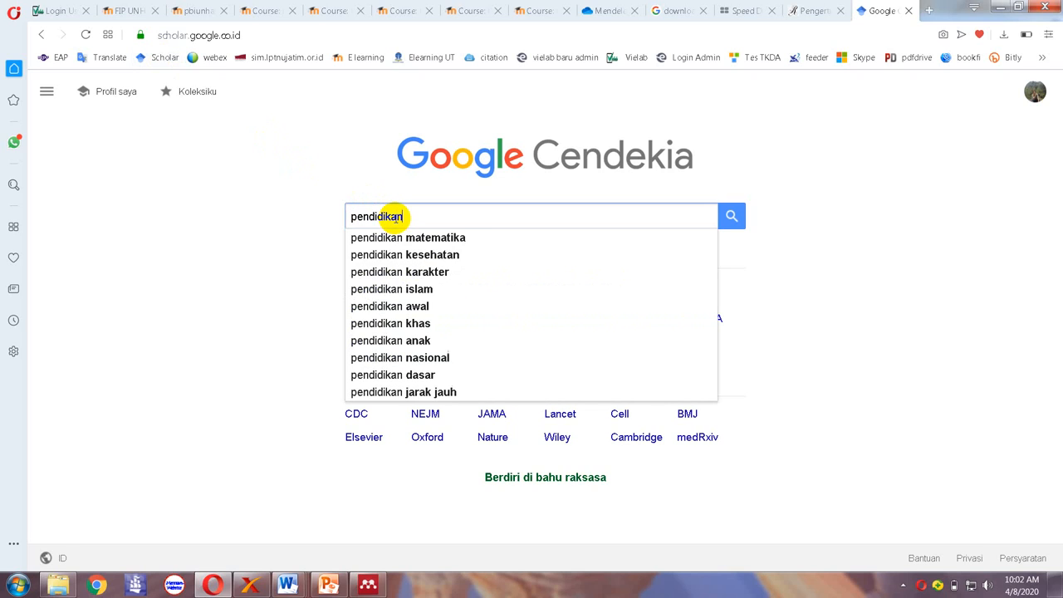
text( modern)
key(Return)
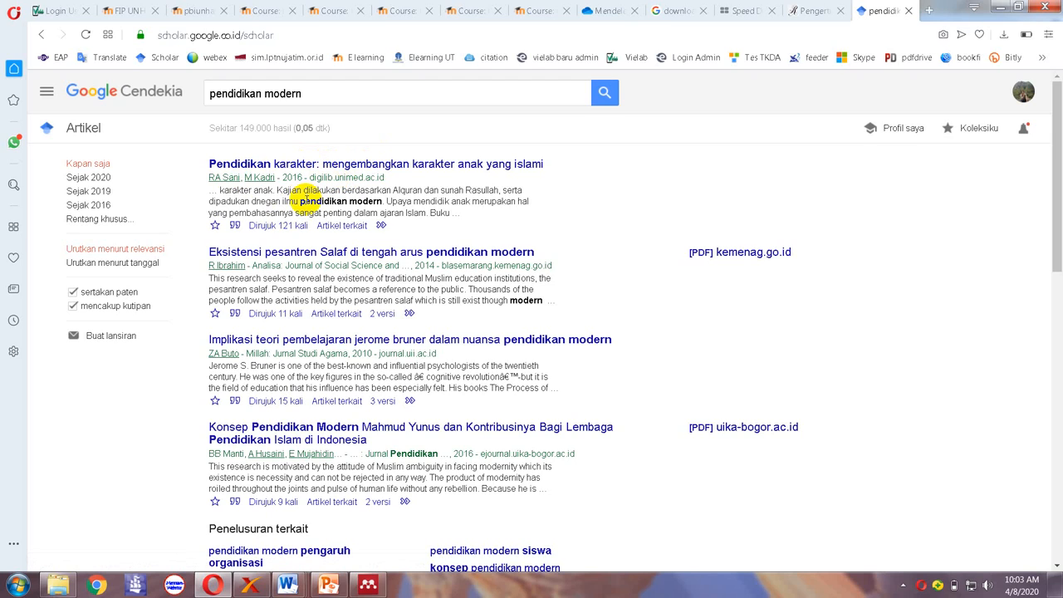
Export the citation of "Pendidikan karakter: mengembangkan karakter anak yang islami" to Mendeley in RefMan format, and close the citation box in the browser.
click(234, 226)
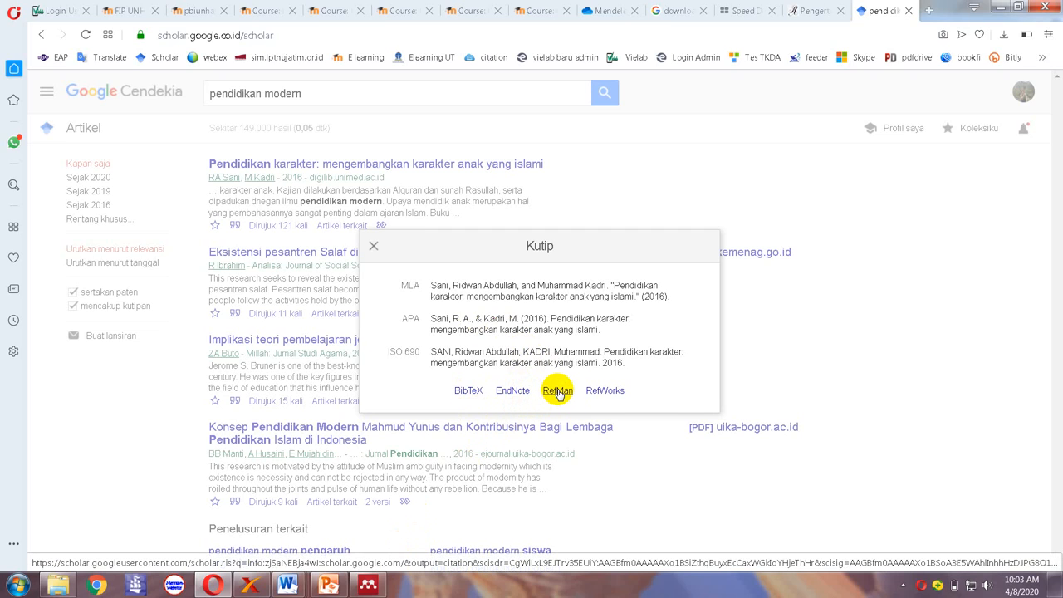
click(558, 392)
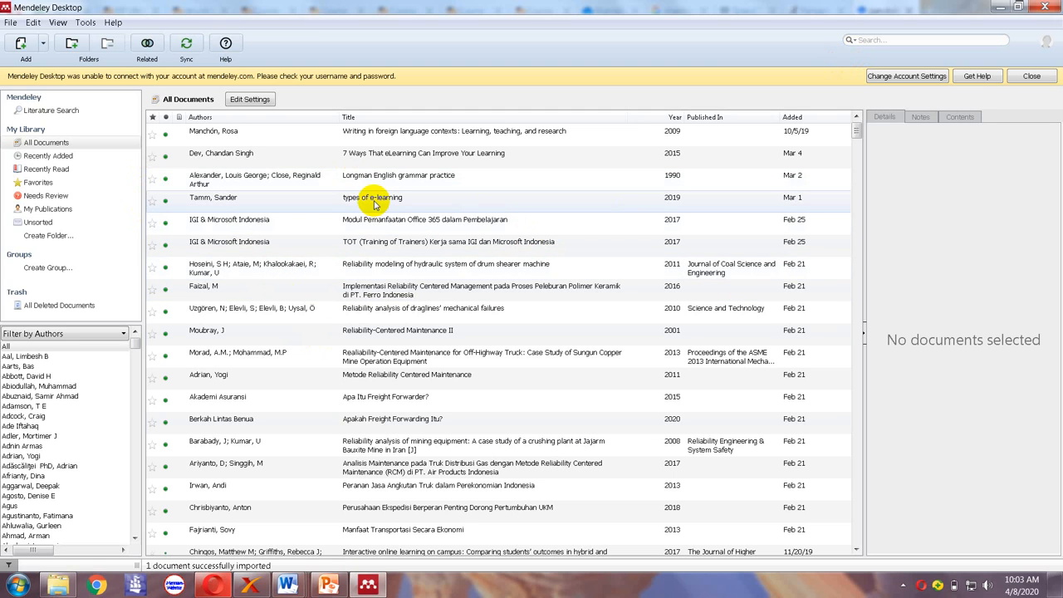
click(220, 586)
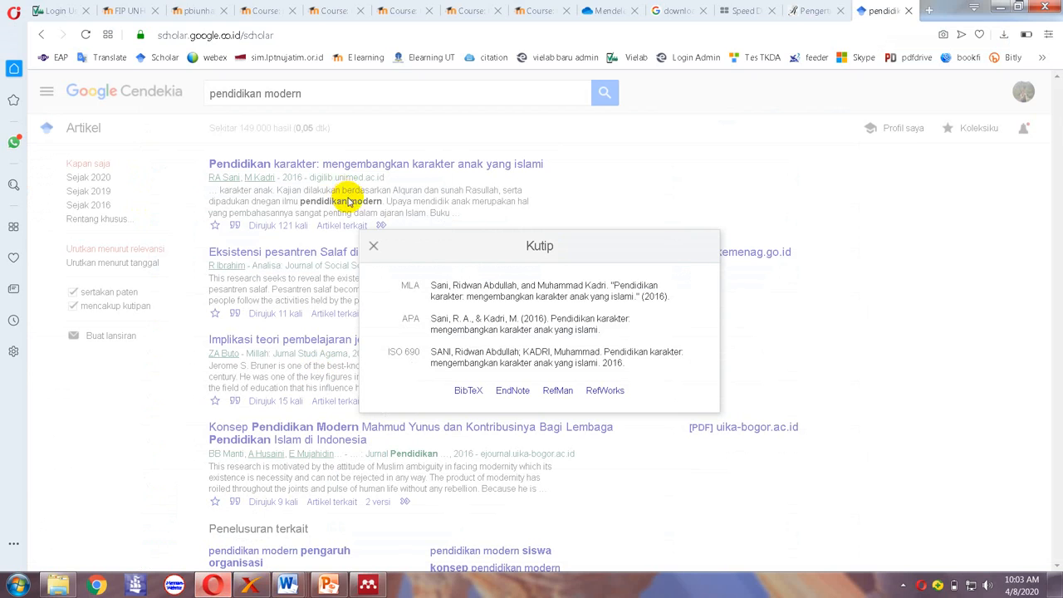
click(372, 244)
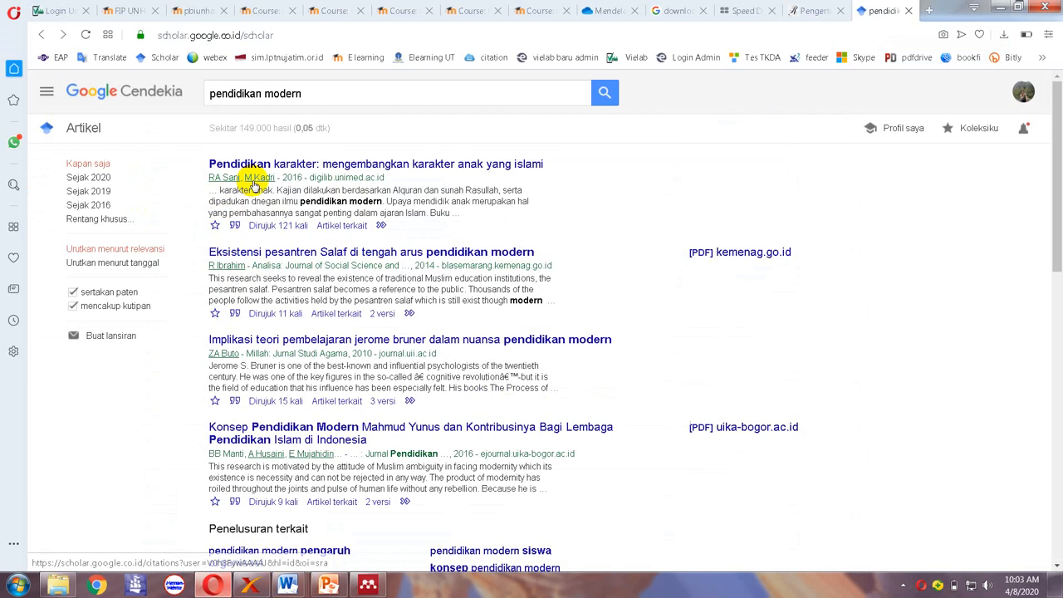
Switch to Document2 in Word and add "Pendidikan karakter: mengembangkan karakter anak yang islami" to the Mendeley citation ending the second paragraph.
mouse_move(289, 584)
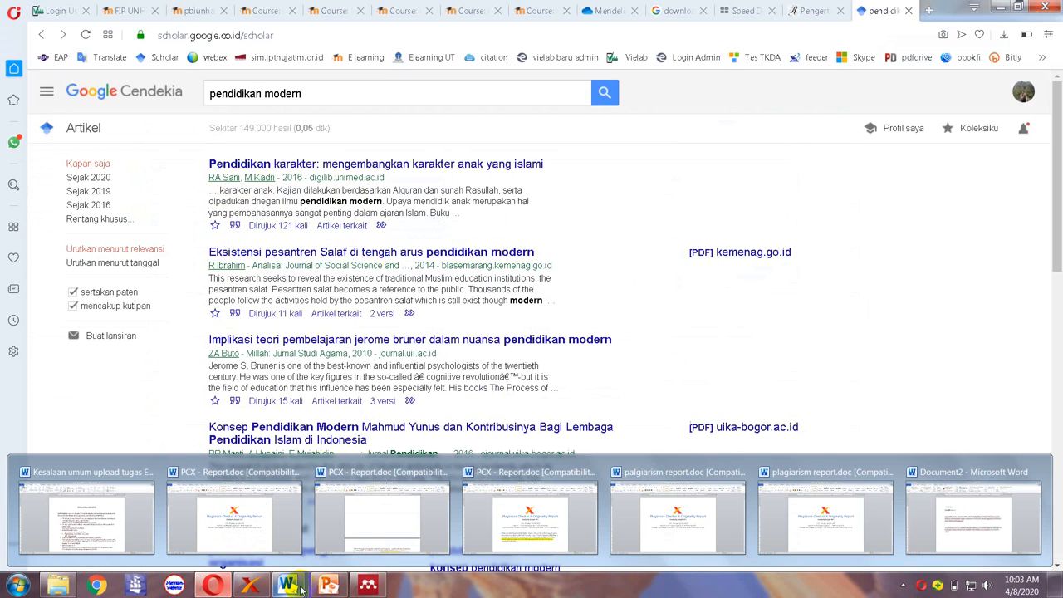
click(980, 514)
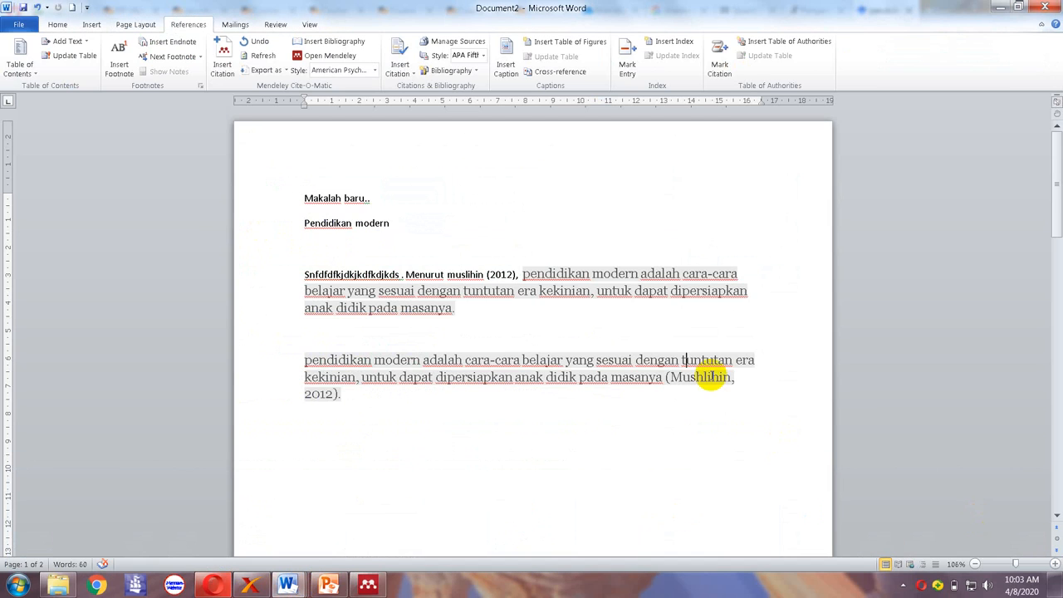
click(739, 386)
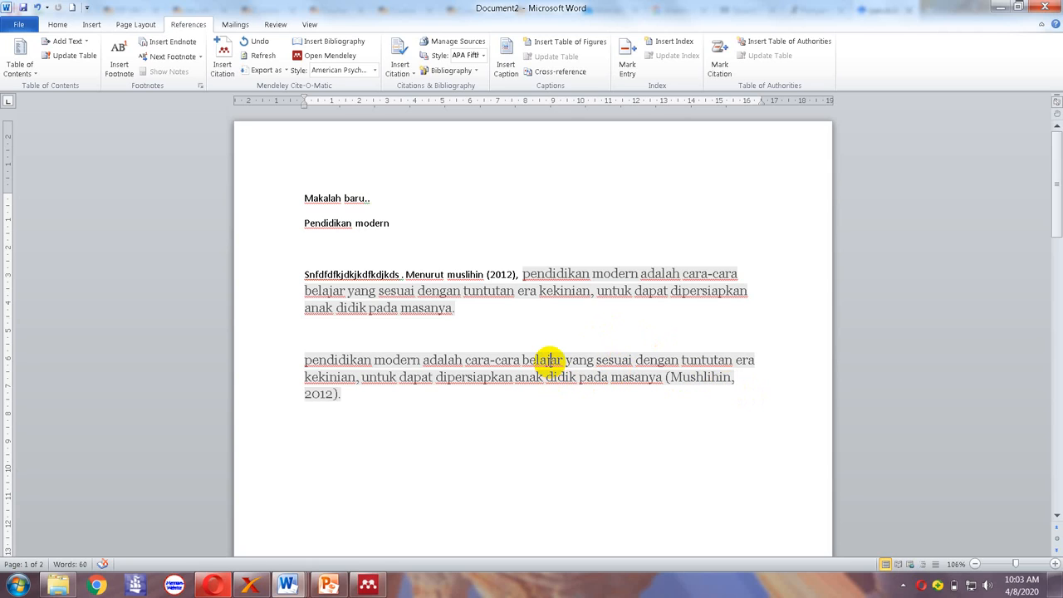
triple_click(548, 361)
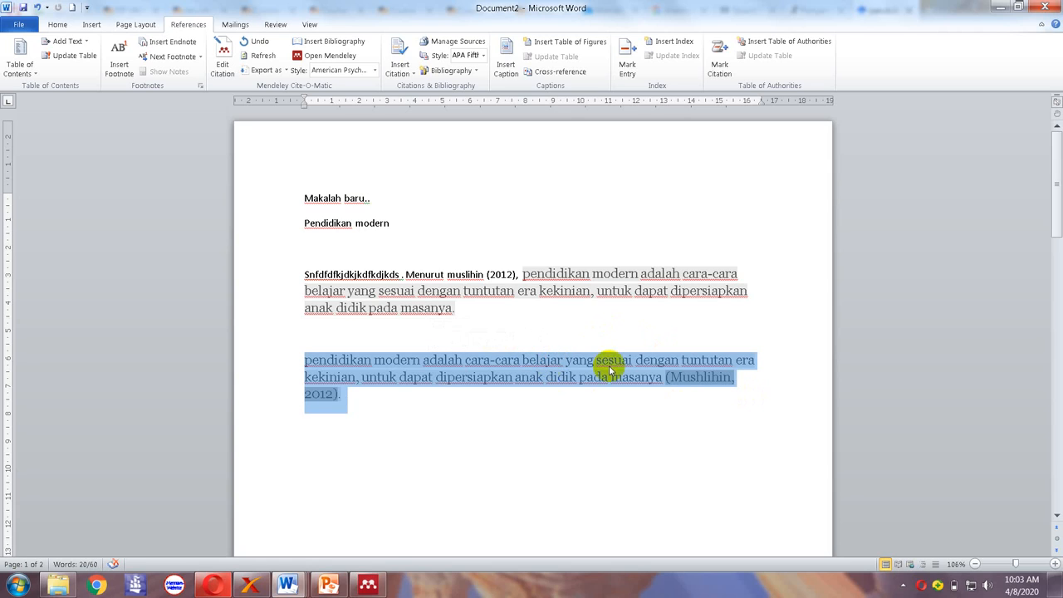
click(335, 403)
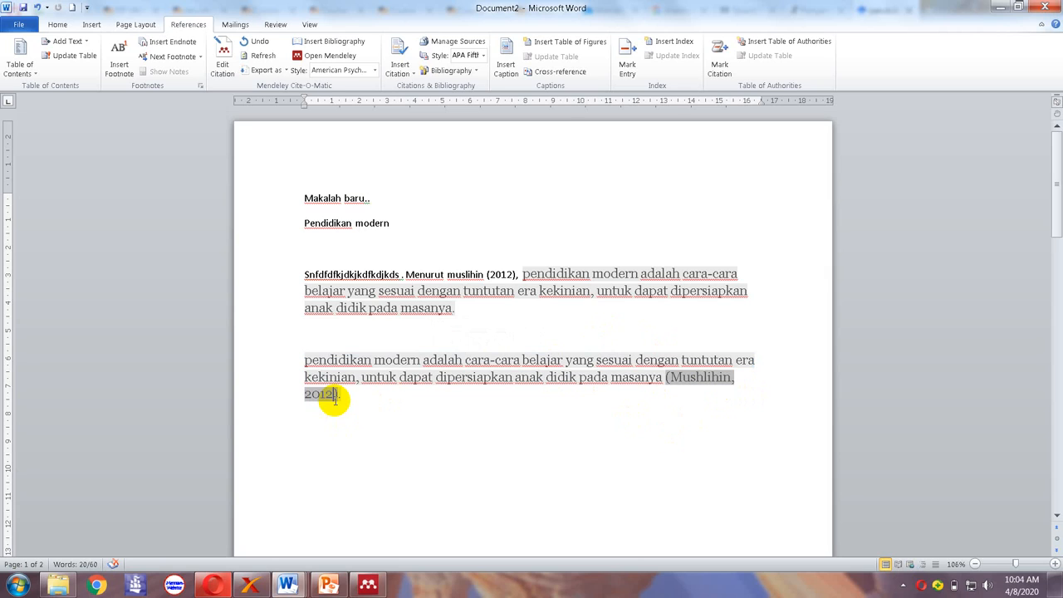
click(224, 58)
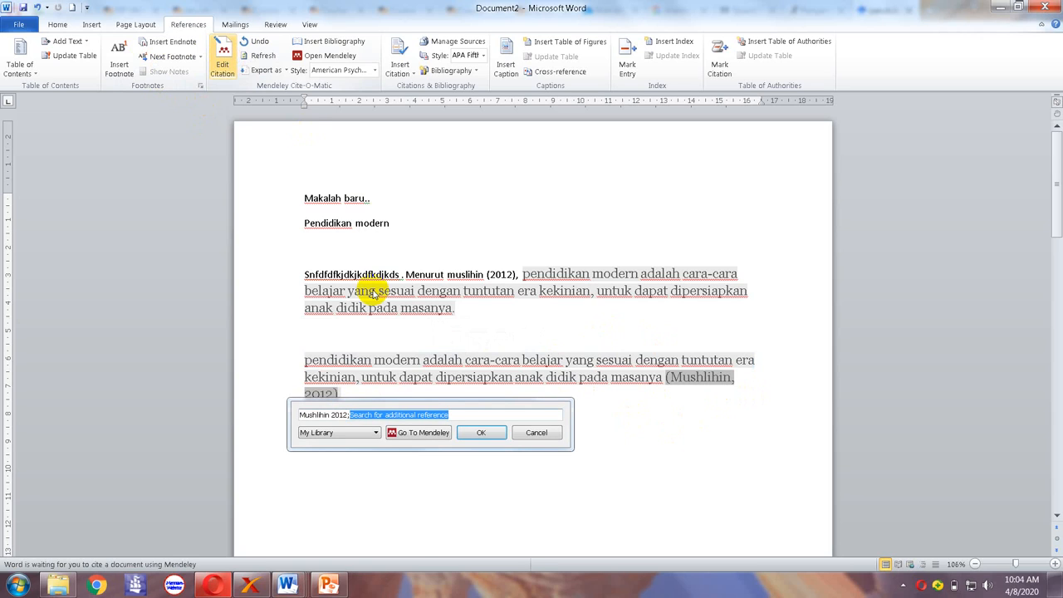
text(kadr)
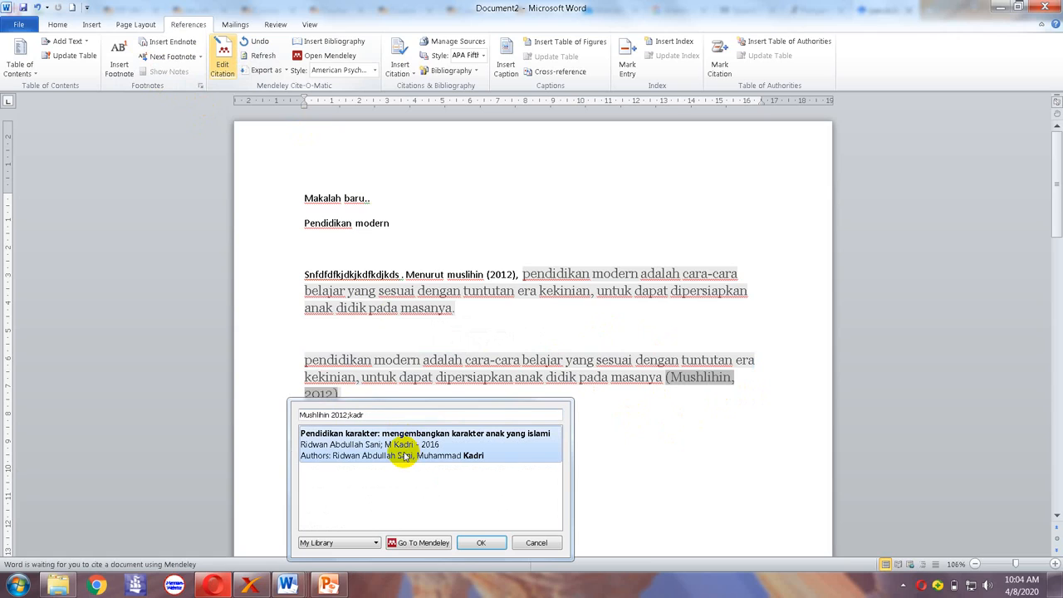
click(405, 456)
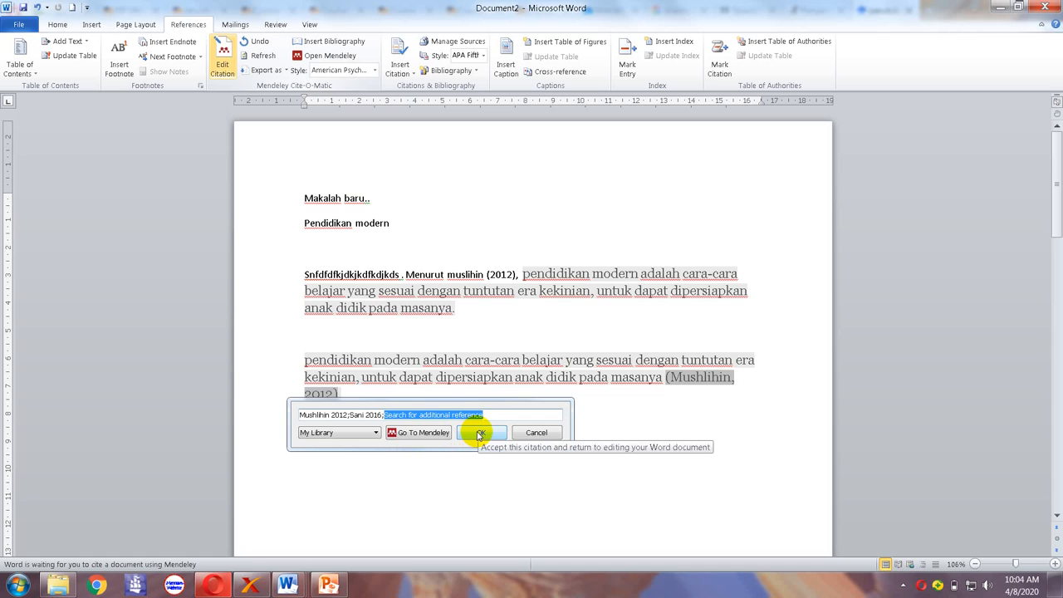
click(474, 430)
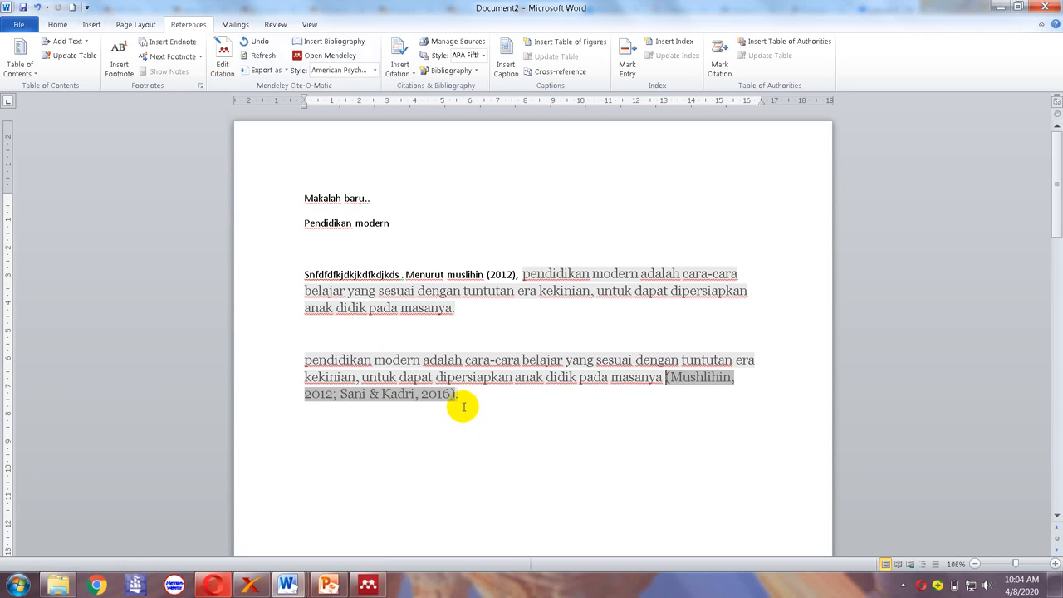
Check the combined citation in the second paragraph and the bibliography entries under the "daftar pustaka" heading.
click(470, 417)
click(418, 393)
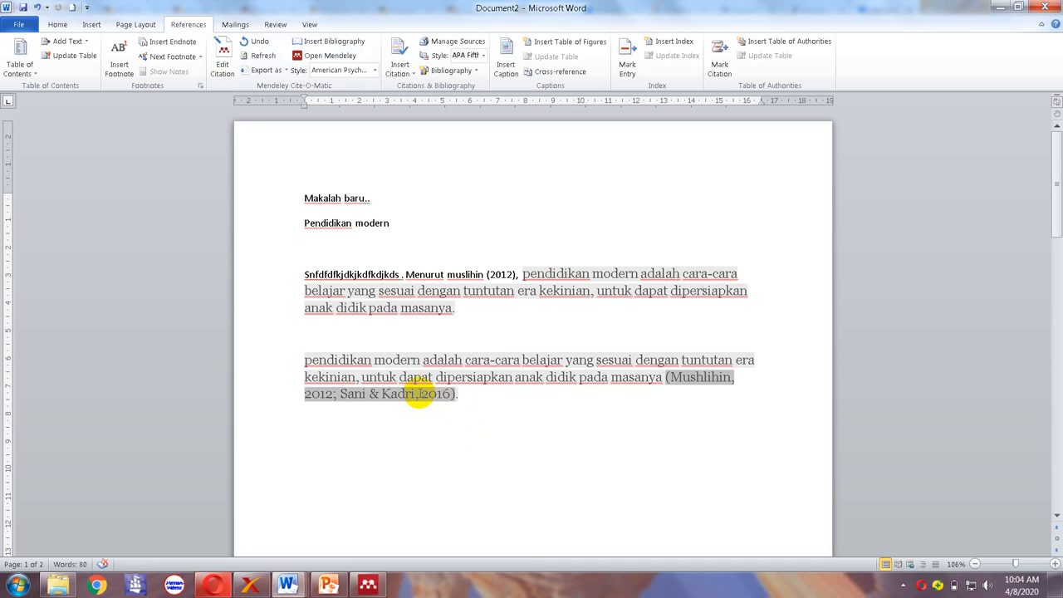
scroll(647, 489, down, 10)
scroll(647, 489, down, 5)
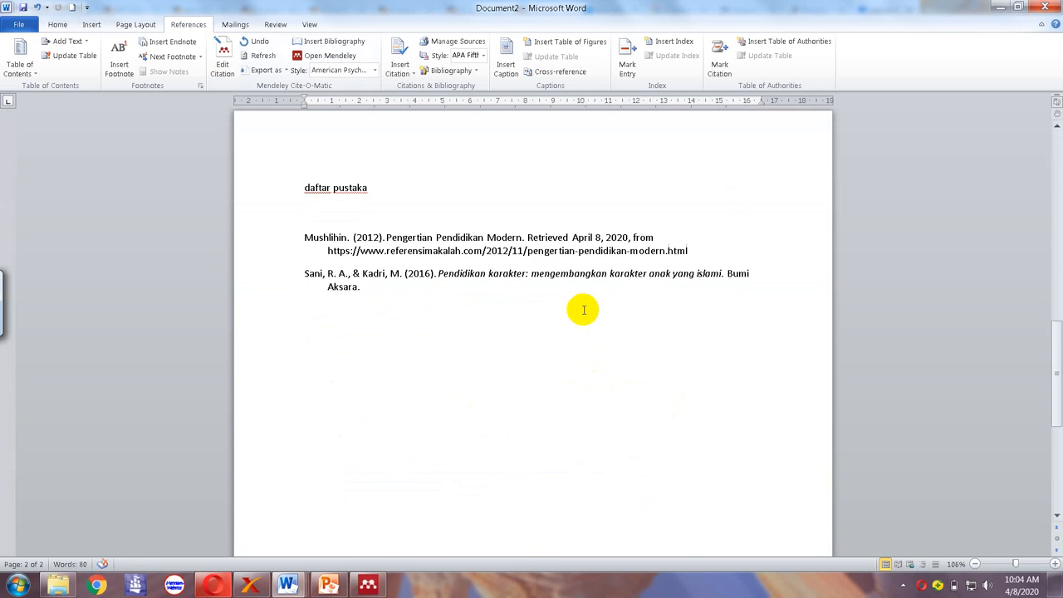
click(459, 275)
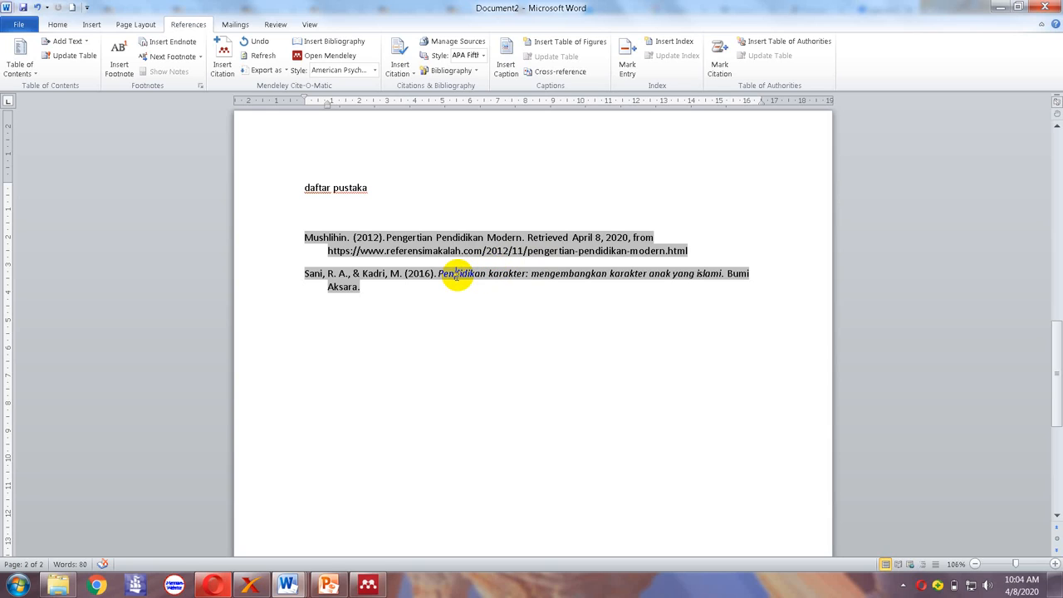
View the available Mendeley citation styles without choosing one, and return to the end of the first paragraph.
click(374, 74)
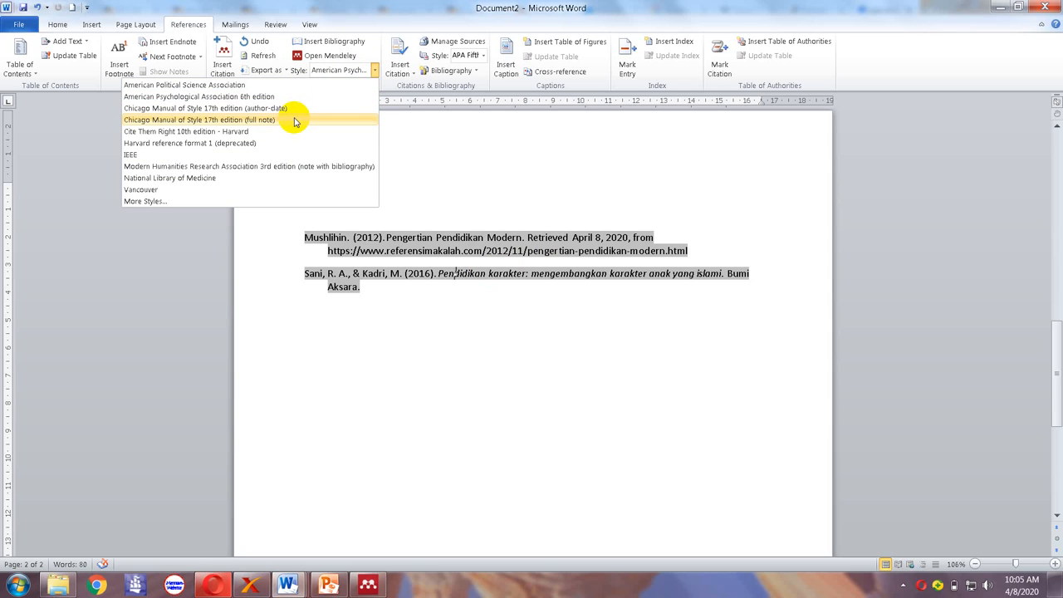
click(399, 194)
scroll(399, 193, up, 15)
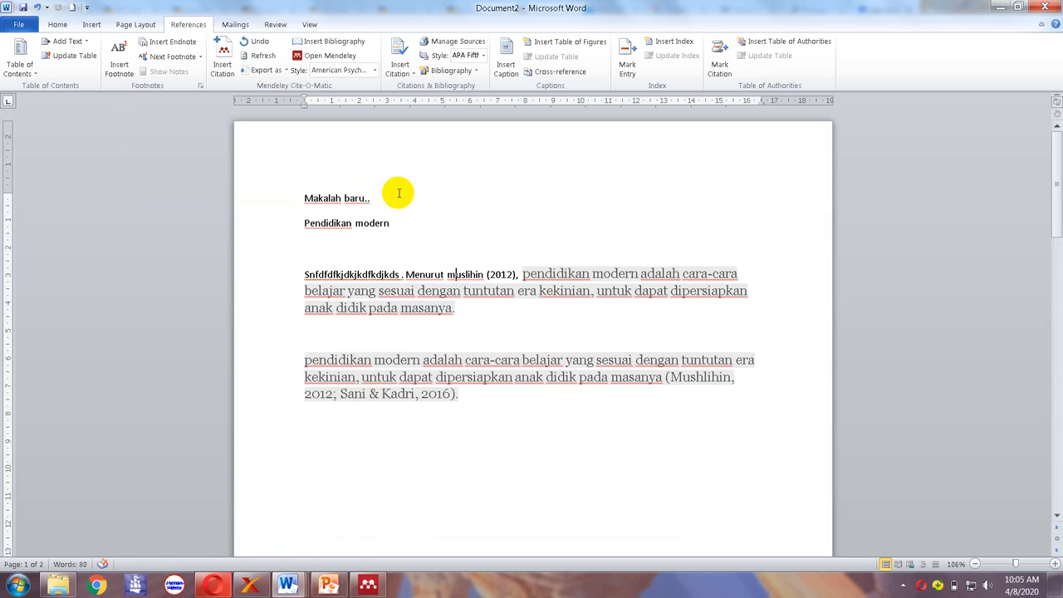
click(479, 314)
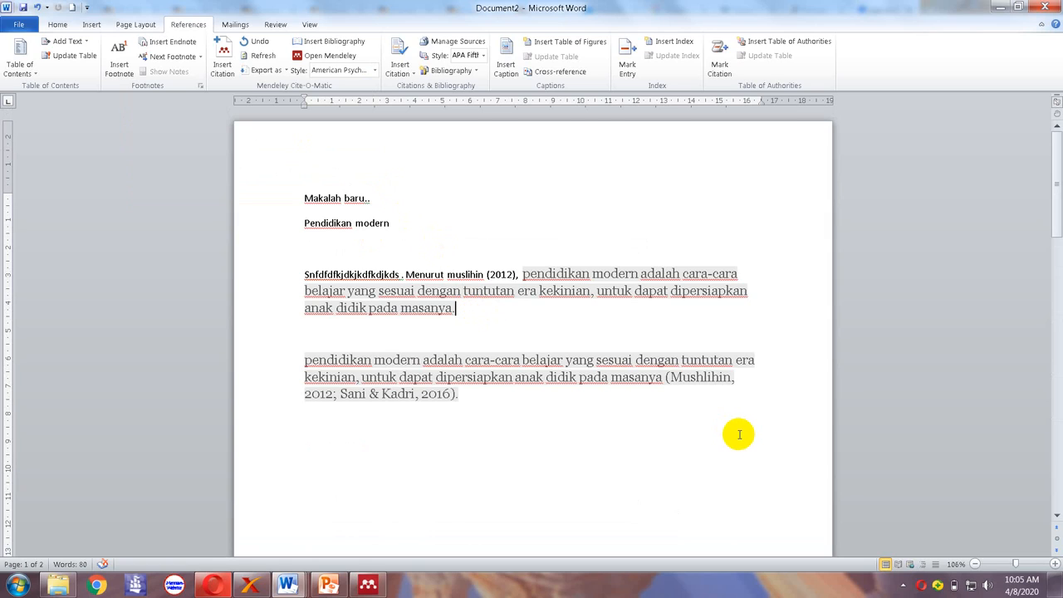